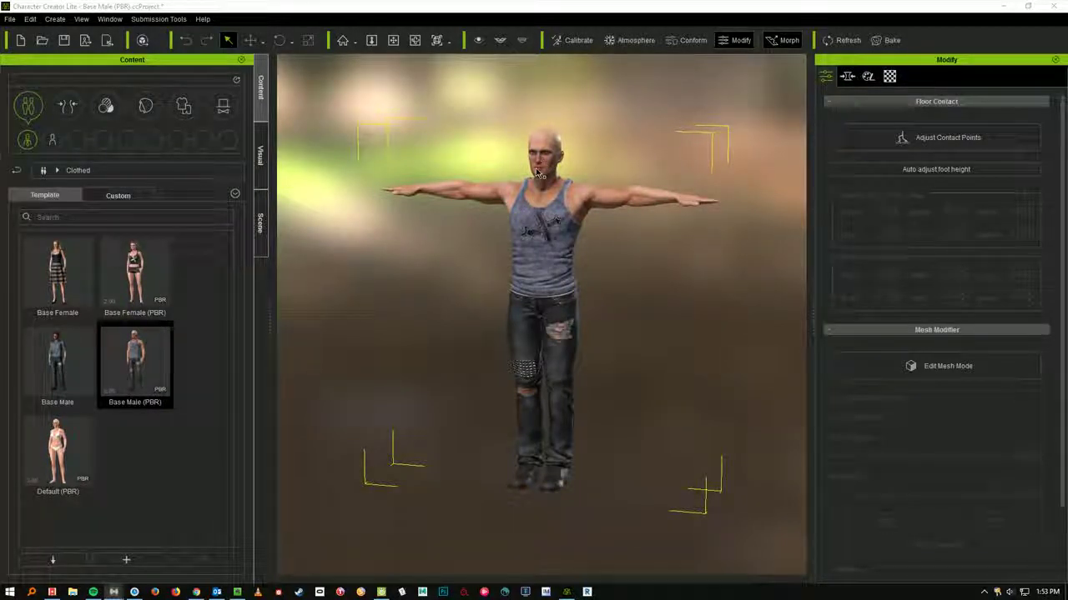
Step: Examine the clothed base male character from several angles, from the full body to close-ups of the head and tank top
{"action": "scroll", "coordinate": [486, 77], "scroll_direction": "up", "scroll_amount": 1}
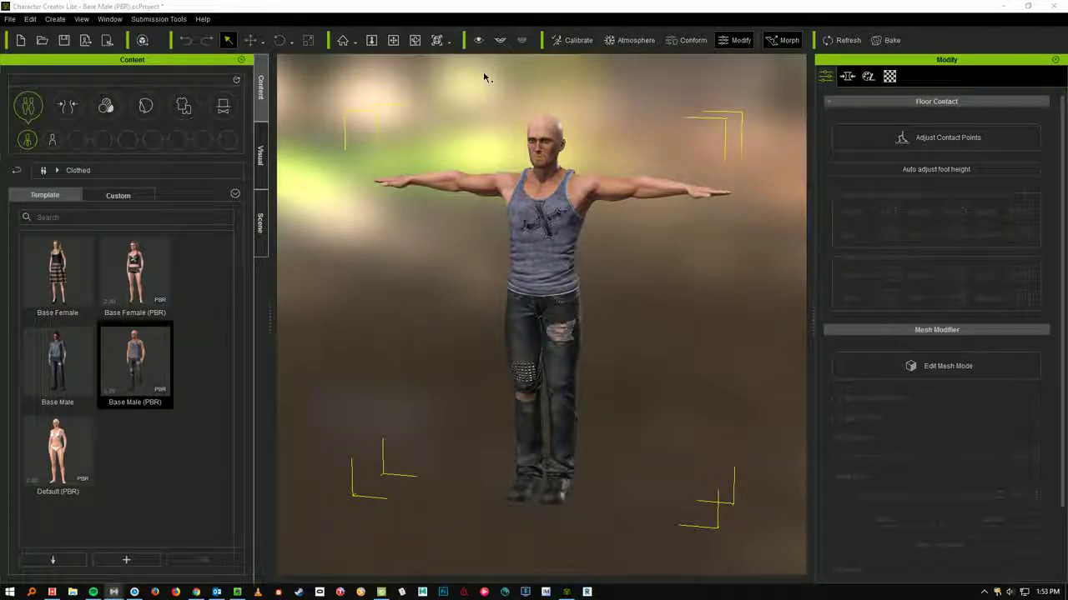
{"action": "scroll", "coordinate": [486, 77], "scroll_direction": "up", "scroll_amount": 1}
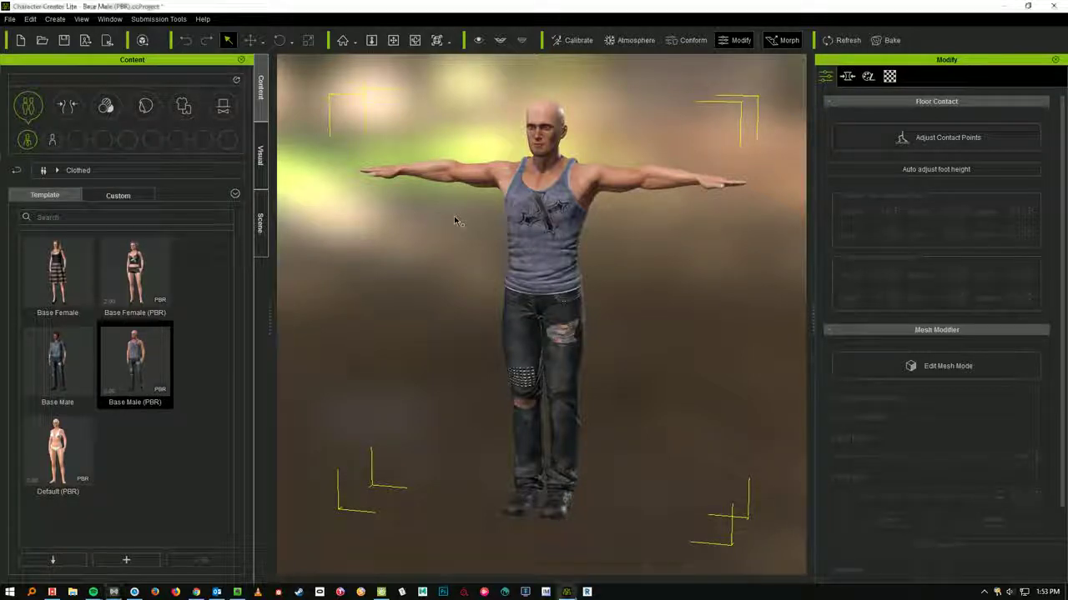
{"action": "right_click_drag", "start_coordinate": [457, 222], "coordinate": [332, 225]}
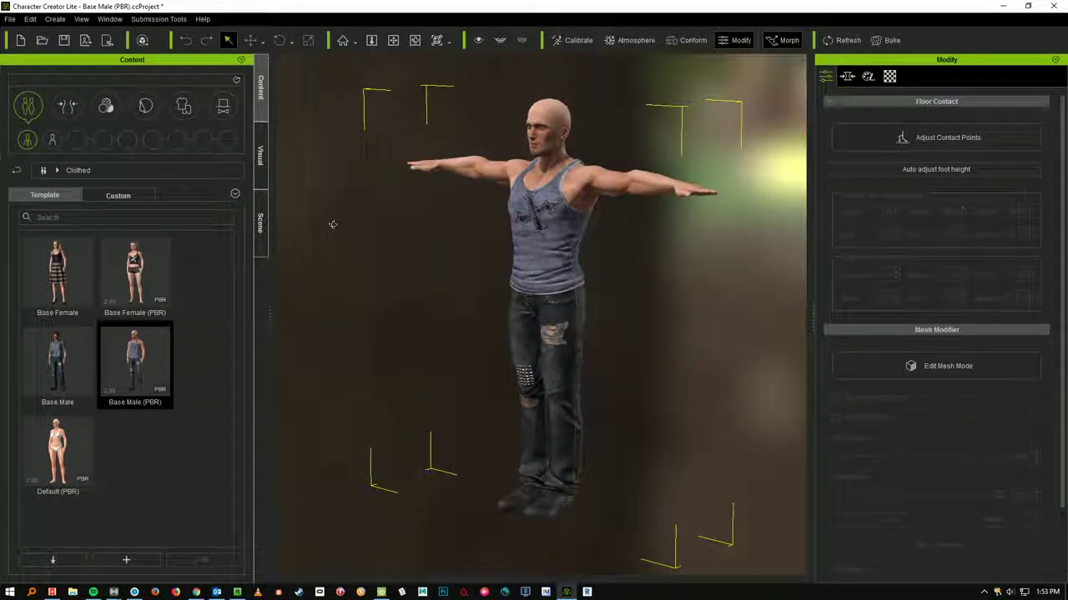
{"action": "right_click_drag", "start_coordinate": [332, 225], "coordinate": [479, 205]}
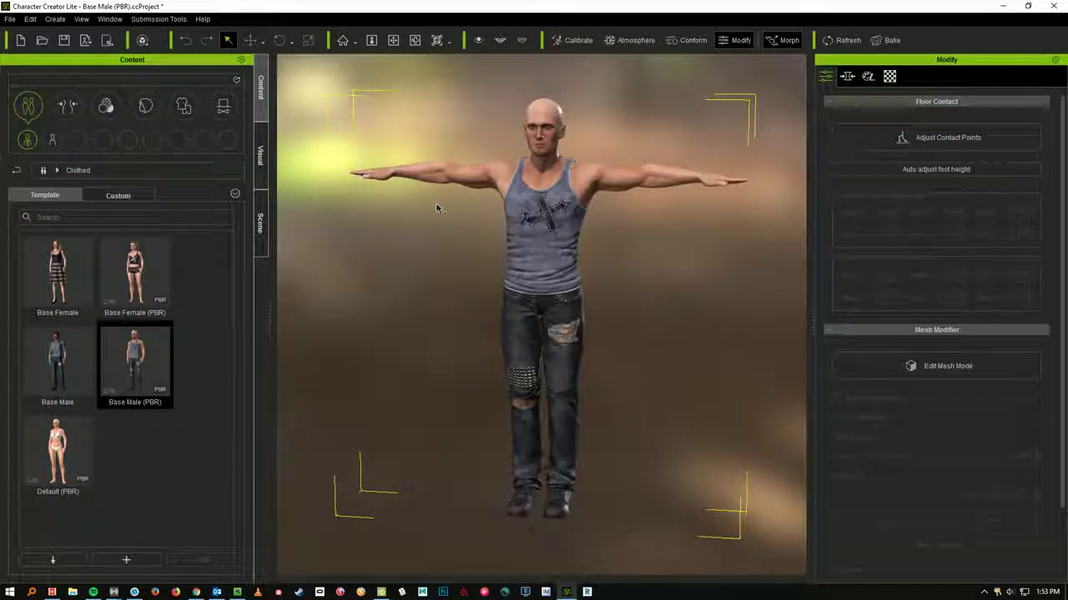
{"action": "mouse_move", "coordinate": [436, 206]}
{"action": "middle_mouse_down"}
{"action": "mouse_move", "coordinate": [412, 267]}
{"action": "mouse_move", "coordinate": [398, 269]}
{"action": "mouse_move", "coordinate": [431, 208]}
{"action": "middle_mouse_up"}
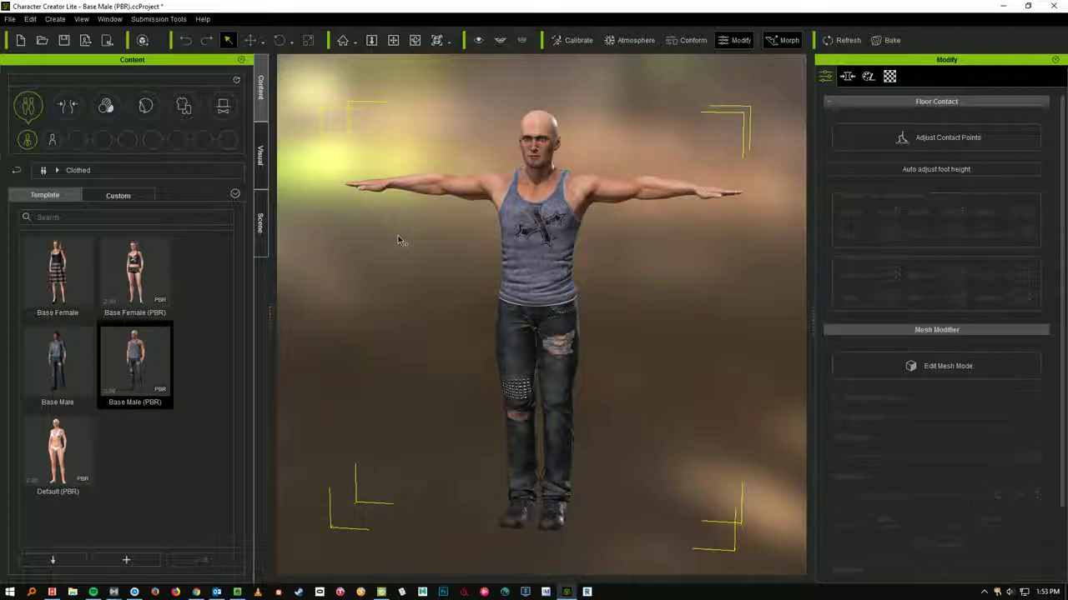
{"action": "middle_click_drag", "start_coordinate": [459, 244], "coordinate": [448, 353]}
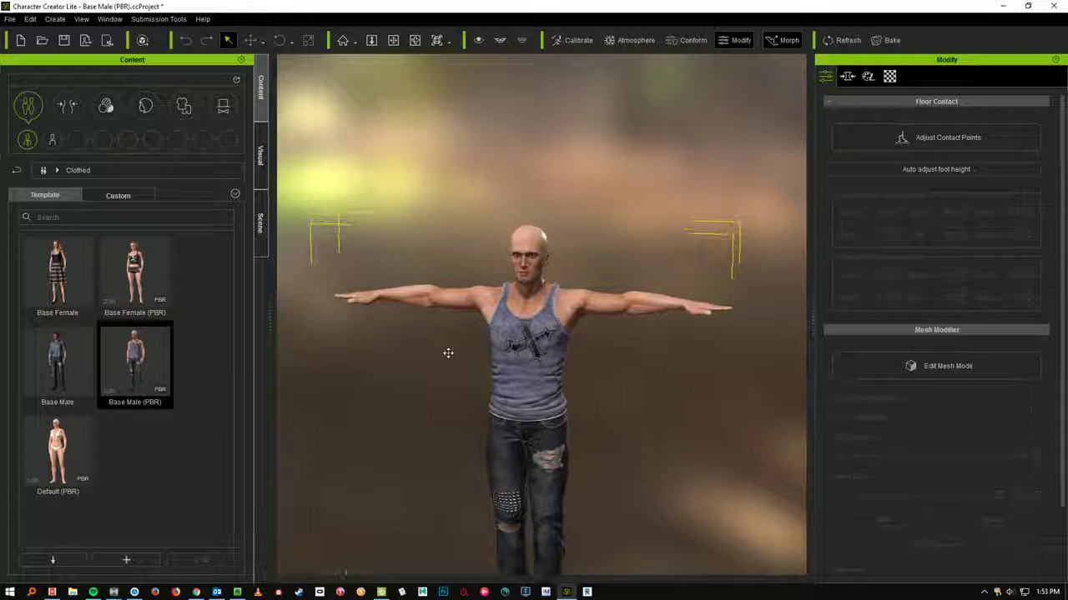
{"action": "scroll", "coordinate": [505, 208], "scroll_direction": "up", "scroll_amount": 5}
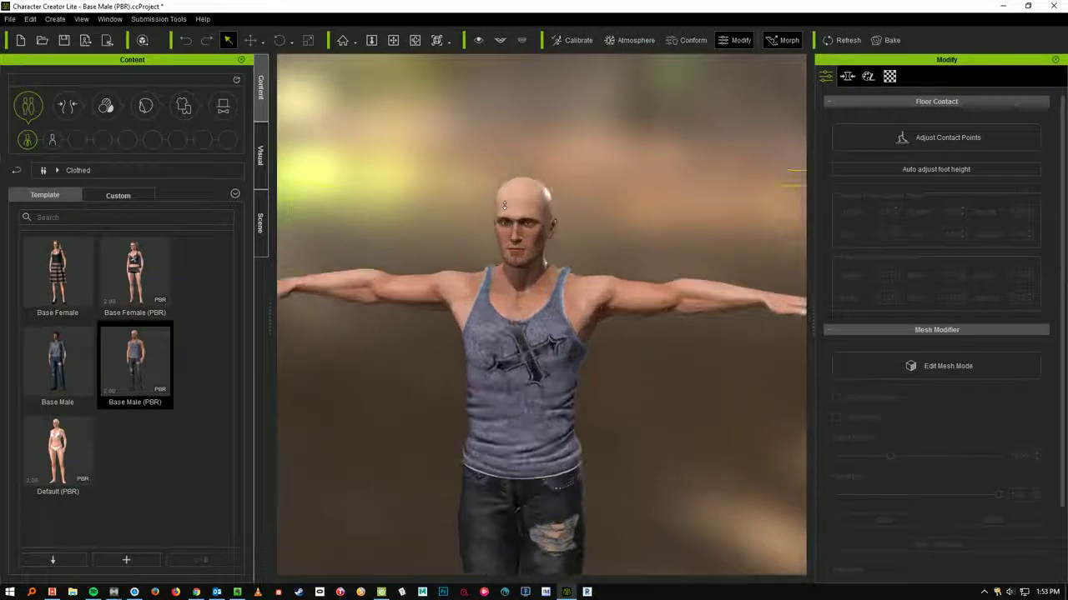
{"action": "scroll", "coordinate": [503, 206], "scroll_direction": "up", "scroll_amount": 8}
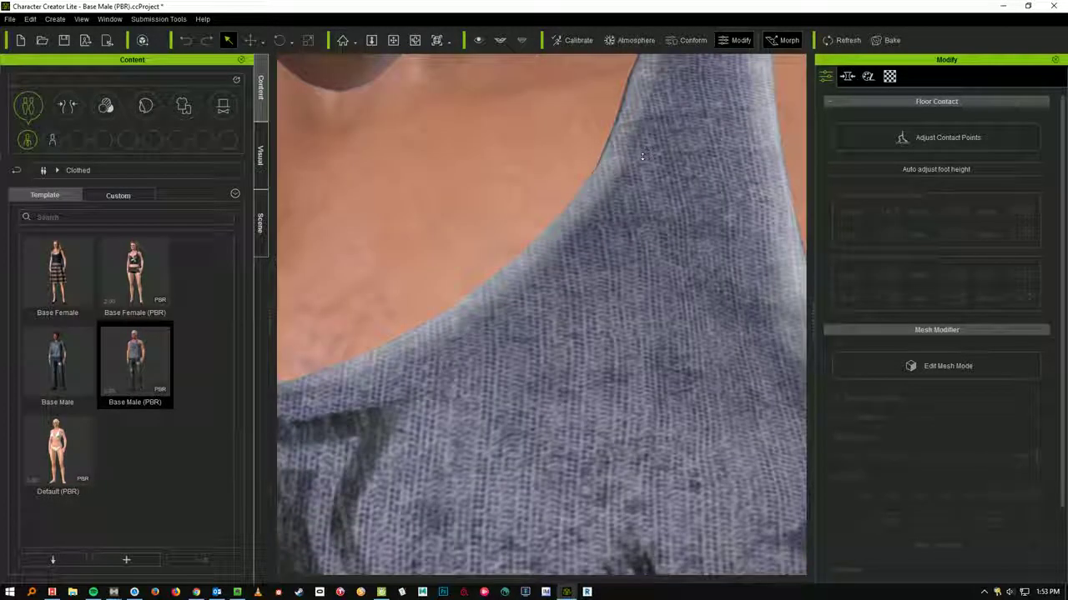
{"action": "scroll", "coordinate": [617, 205], "scroll_direction": "down", "scroll_amount": 10}
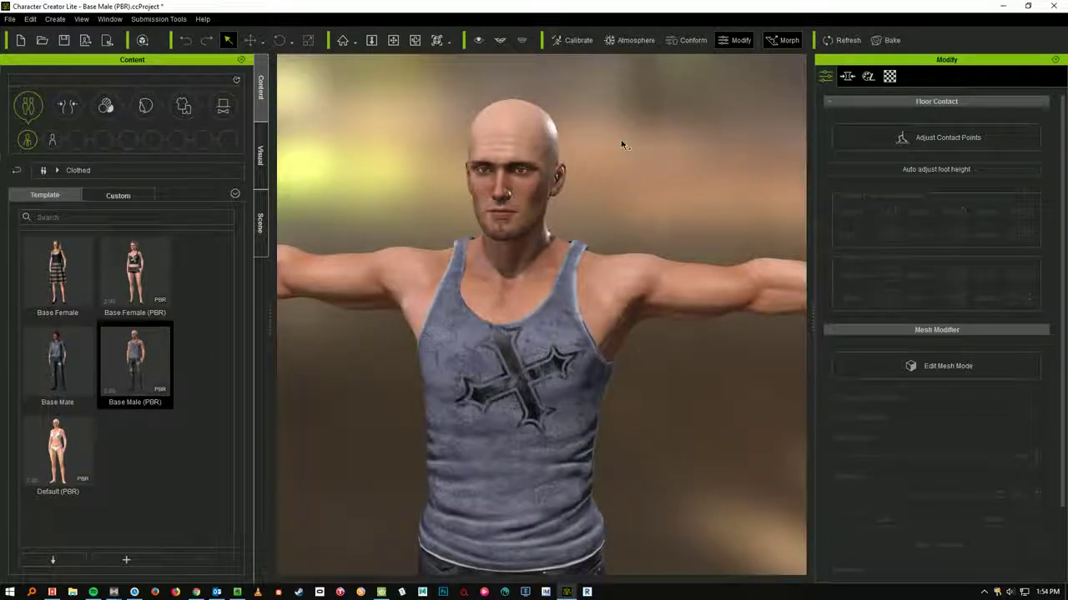
{"action": "middle_click_drag", "start_coordinate": [621, 144], "coordinate": [588, 170]}
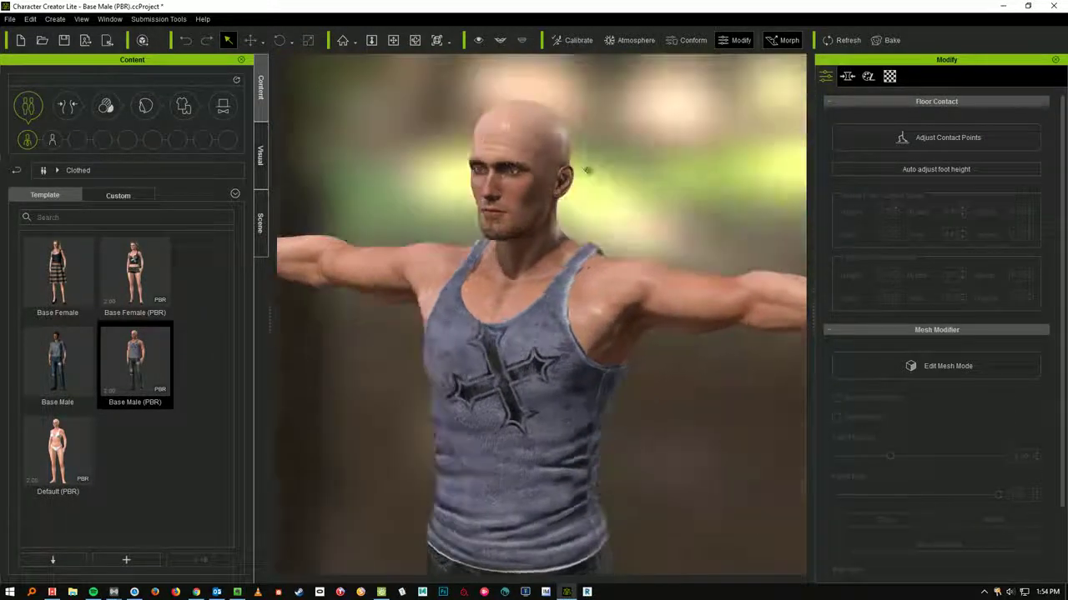
{"action": "right_click_drag", "start_coordinate": [587, 170], "coordinate": [618, 171]}
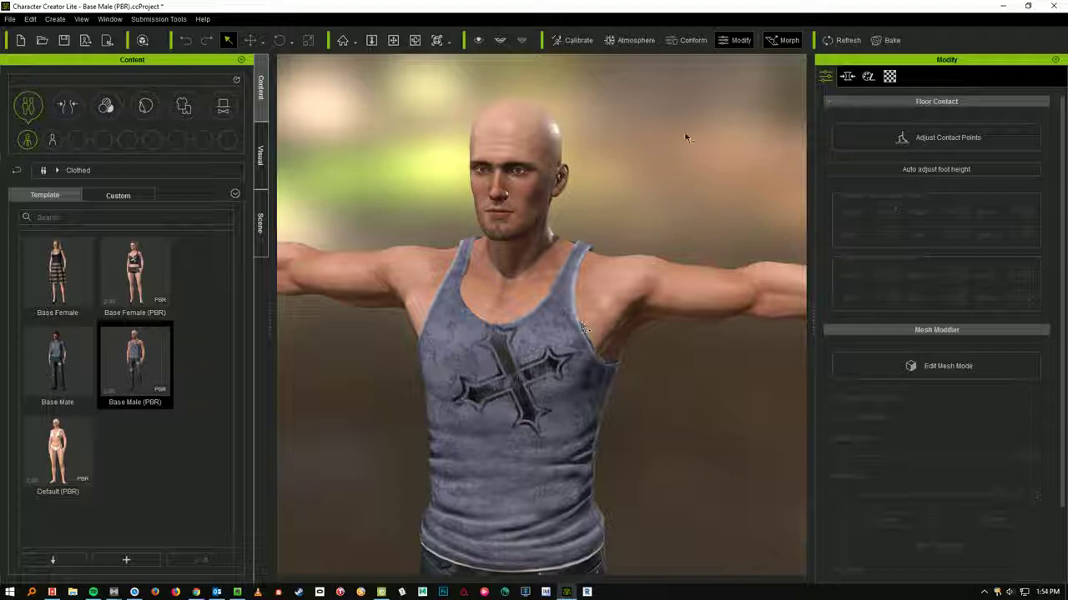
{"action": "right_click_drag", "start_coordinate": [686, 138], "coordinate": [659, 140]}
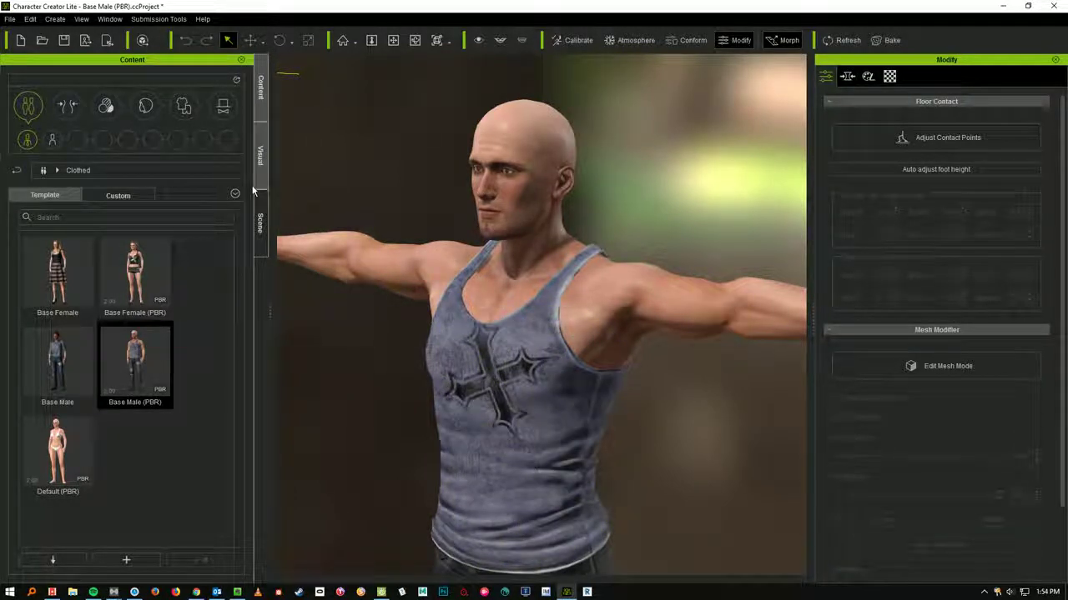
Step: Widen the scene tree's name column, expand CC_Standard and hide its Tank top to reveal the body underneath
{"action": "left_click", "coordinate": [261, 221]}
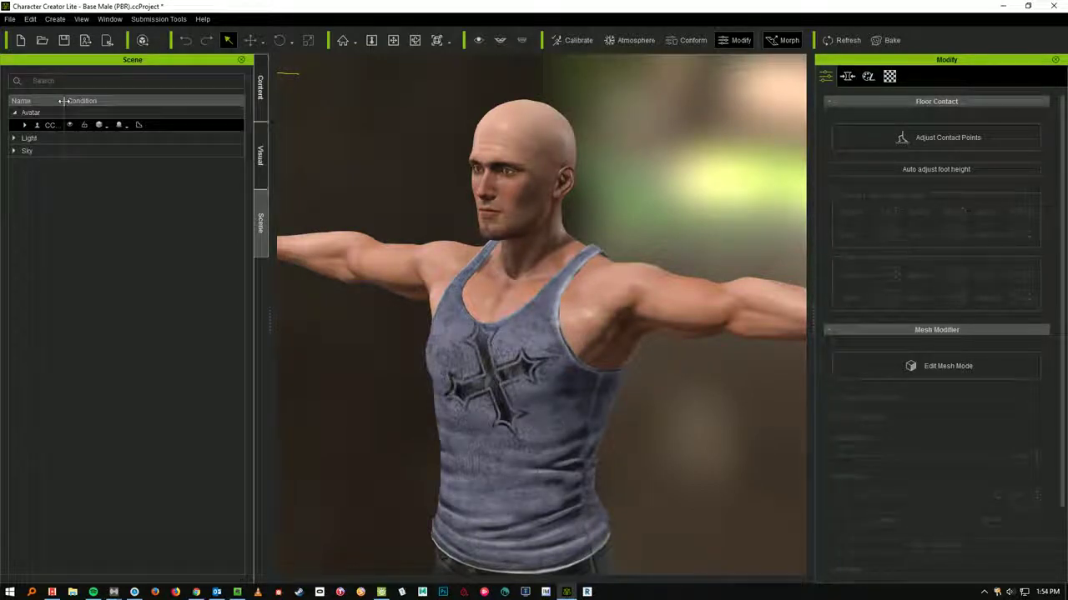
{"action": "left_click_drag", "start_coordinate": [63, 101], "coordinate": [145, 110]}
{"action": "left_click", "coordinate": [25, 125]}
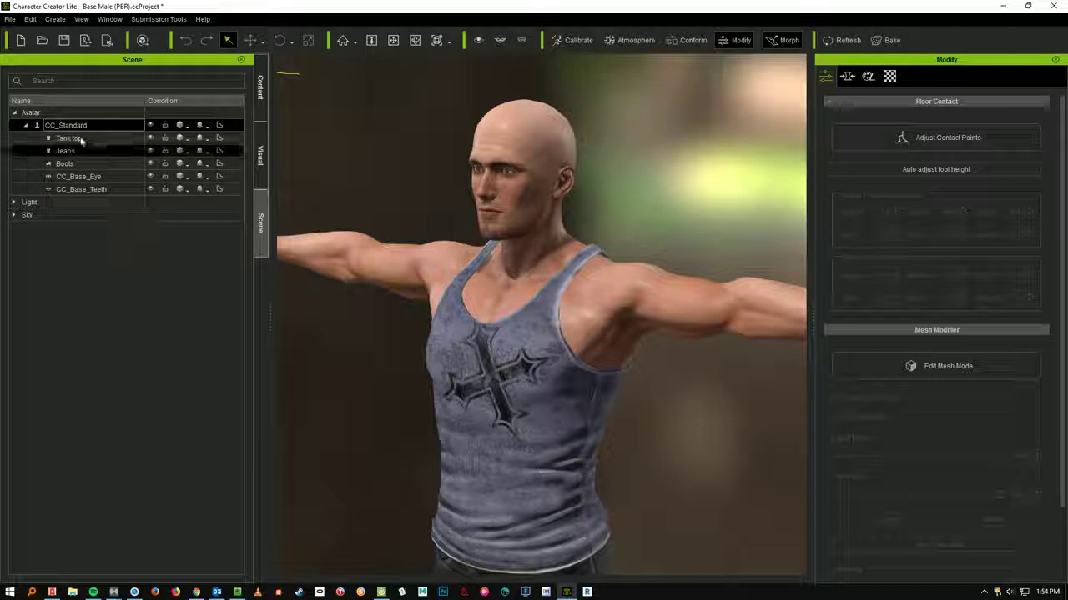
{"action": "left_click", "coordinate": [70, 138]}
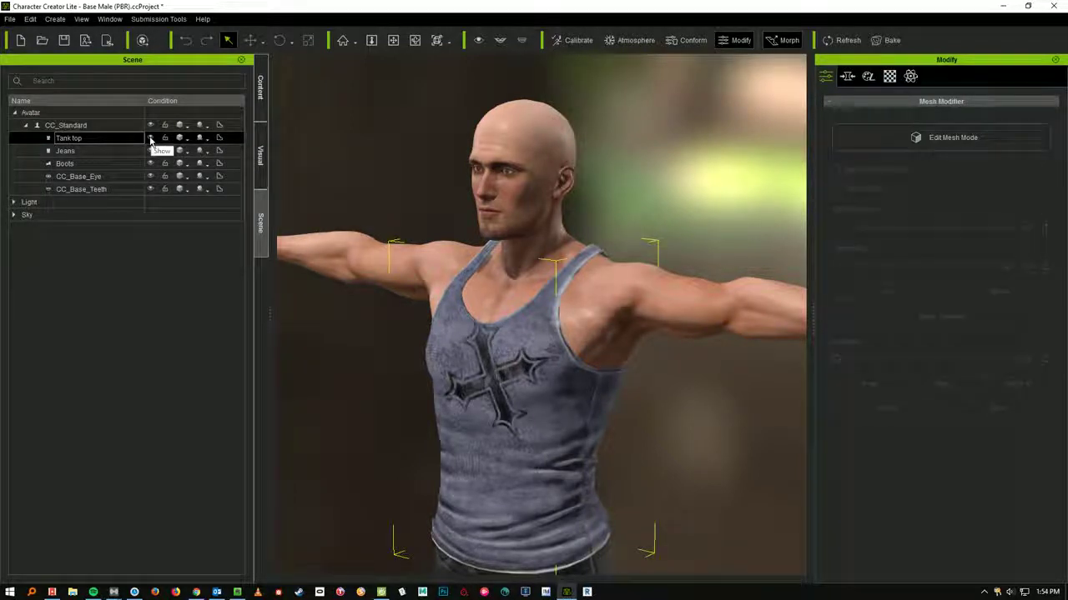
{"action": "left_click", "coordinate": [150, 139]}
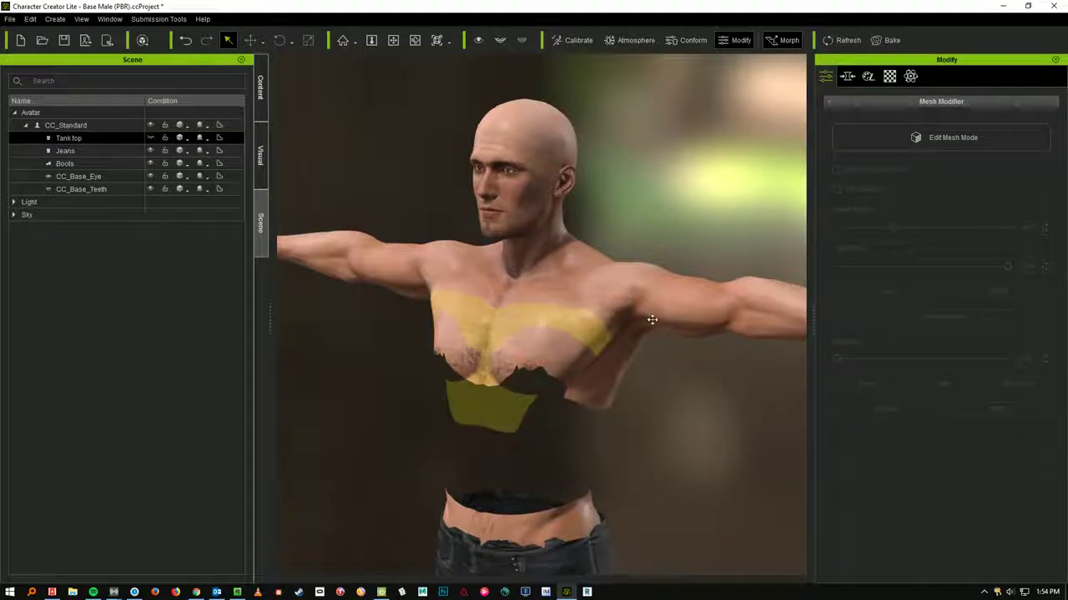
{"action": "middle_click_drag", "start_coordinate": [652, 320], "coordinate": [571, 213]}
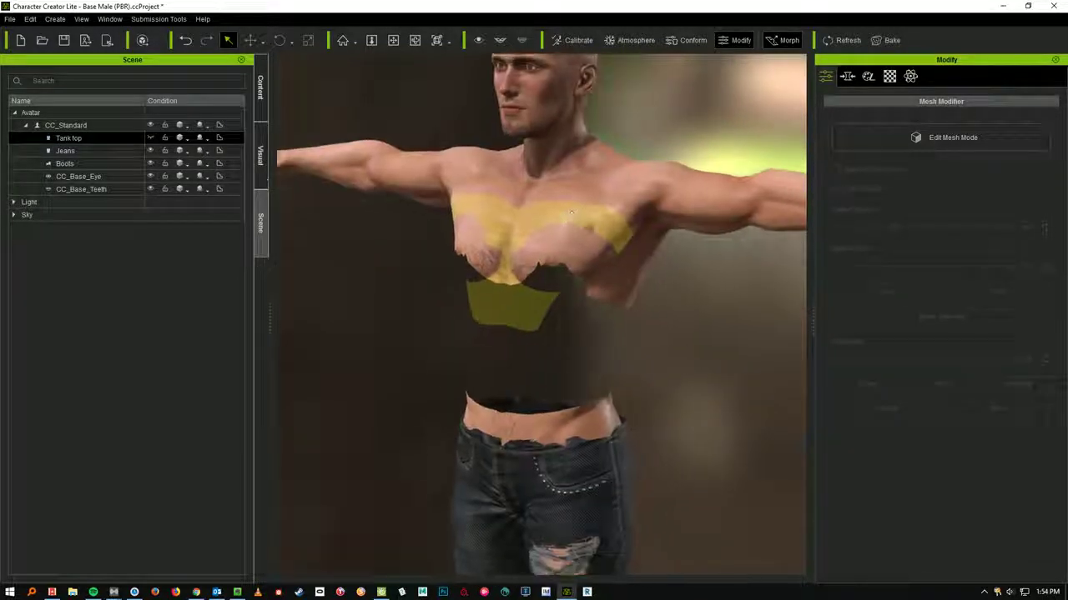
{"action": "right_click_drag", "start_coordinate": [575, 227], "coordinate": [745, 223]}
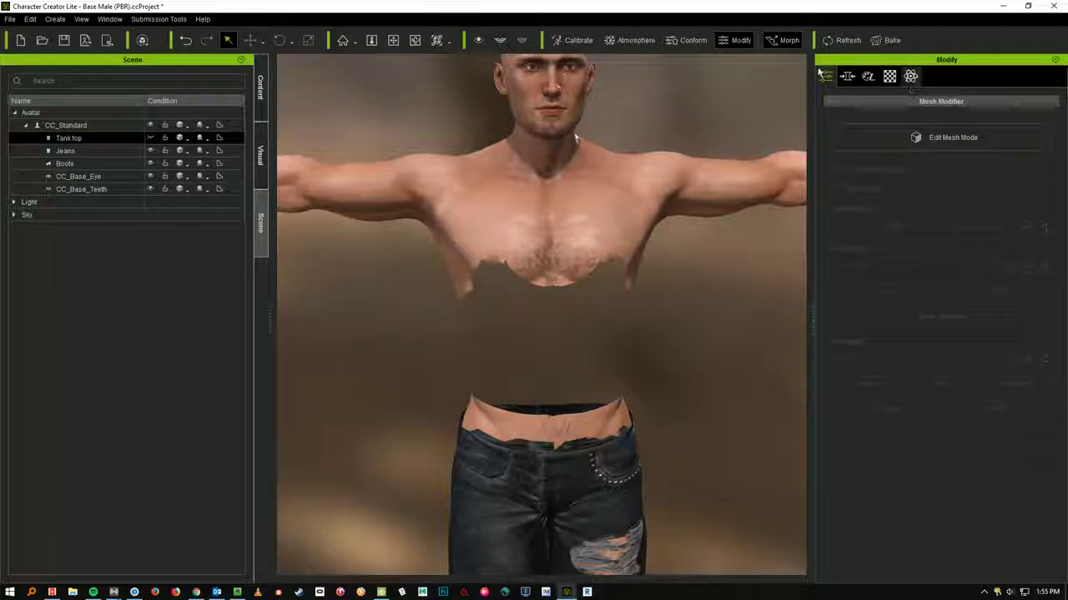
Step: Hide and restore the modification settings, and turn on Edit Mesh Mode
{"action": "left_click", "coordinate": [741, 44]}
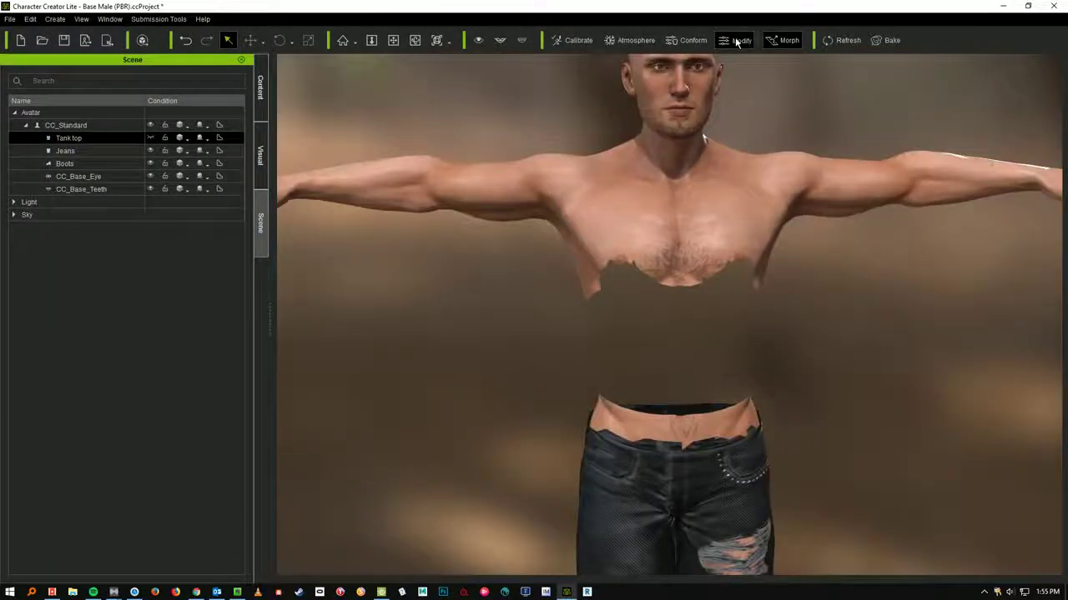
{"action": "left_click", "coordinate": [742, 43]}
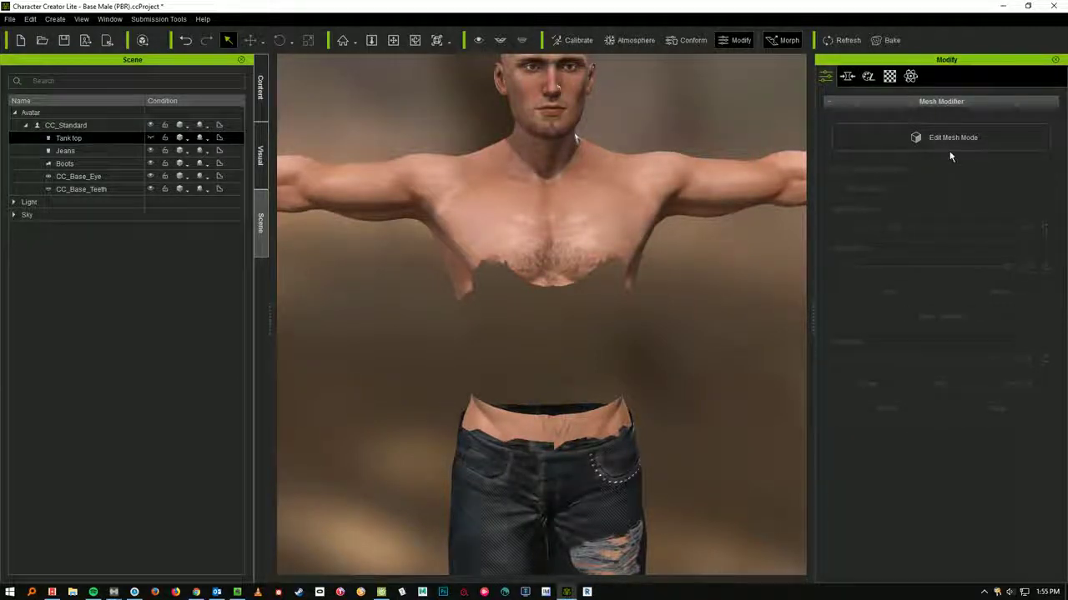
{"action": "left_click", "coordinate": [930, 136]}
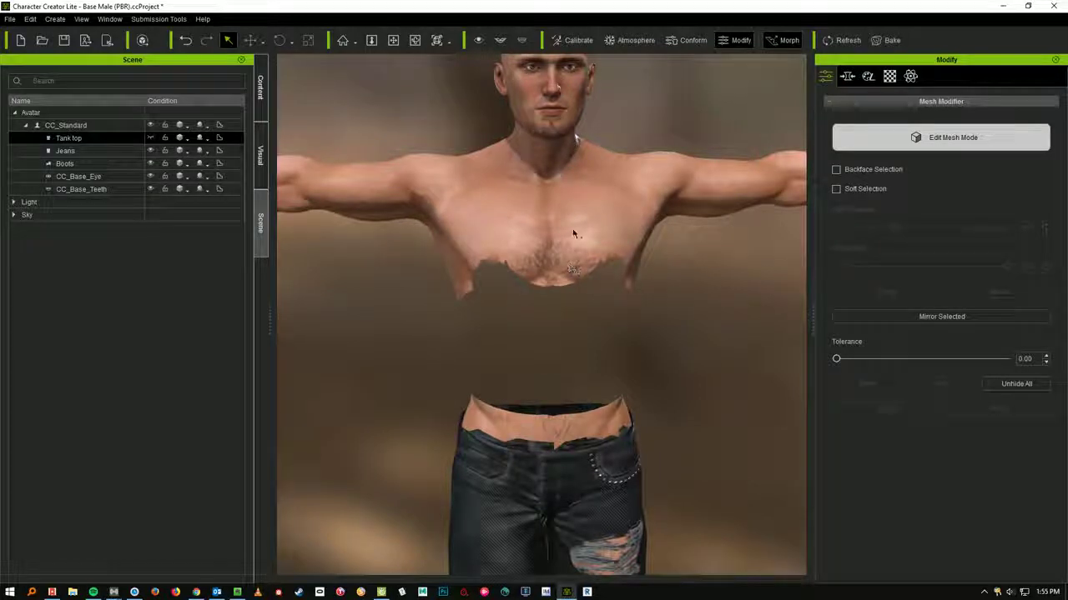
Step: Try to box-select the missing torso area while the Tank top is the selected object
{"action": "left_click_drag", "start_coordinate": [625, 238], "coordinate": [559, 355]}
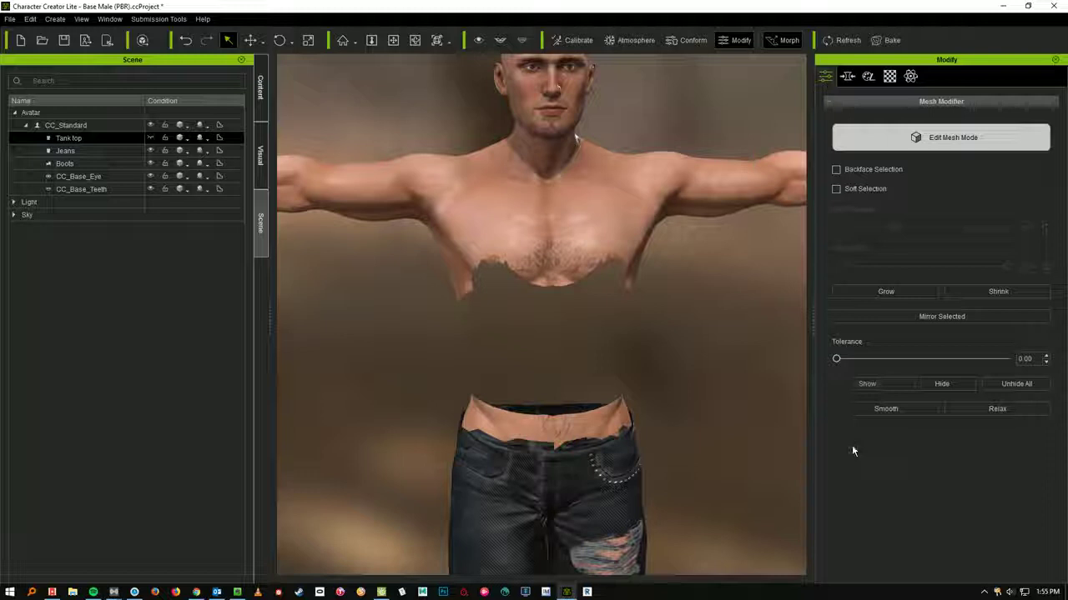
{"action": "middle_click_drag", "start_coordinate": [656, 314], "coordinate": [586, 269]}
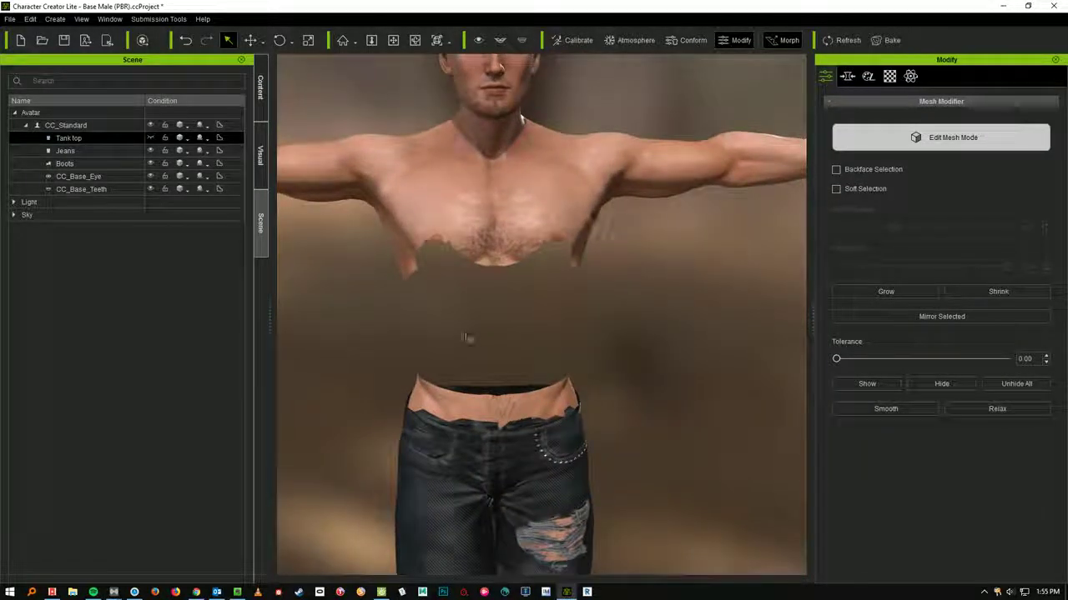
{"action": "left_click_drag", "start_coordinate": [545, 271], "coordinate": [462, 333]}
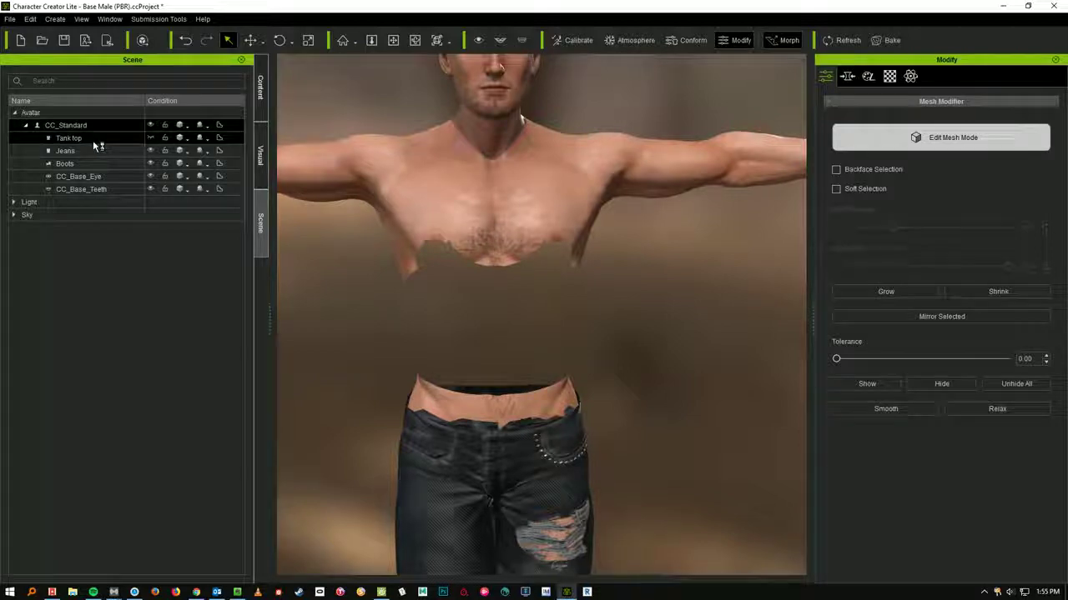
Step: Make the CC_Standard body the edited mesh and box-select the front of its torso from chest to waist
{"action": "left_click", "coordinate": [68, 125]}
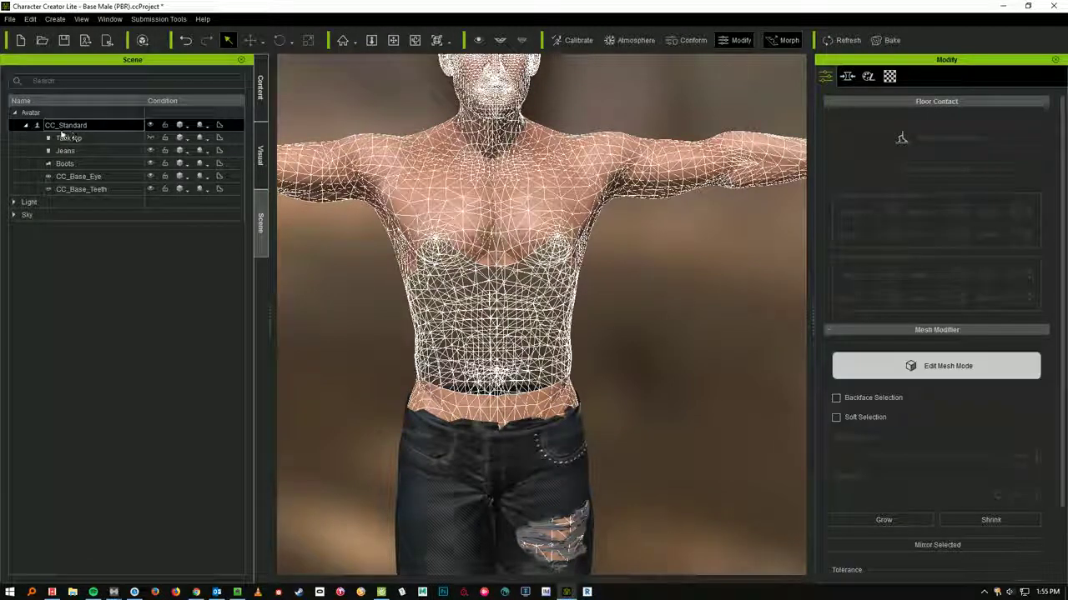
{"action": "left_click", "coordinate": [67, 125]}
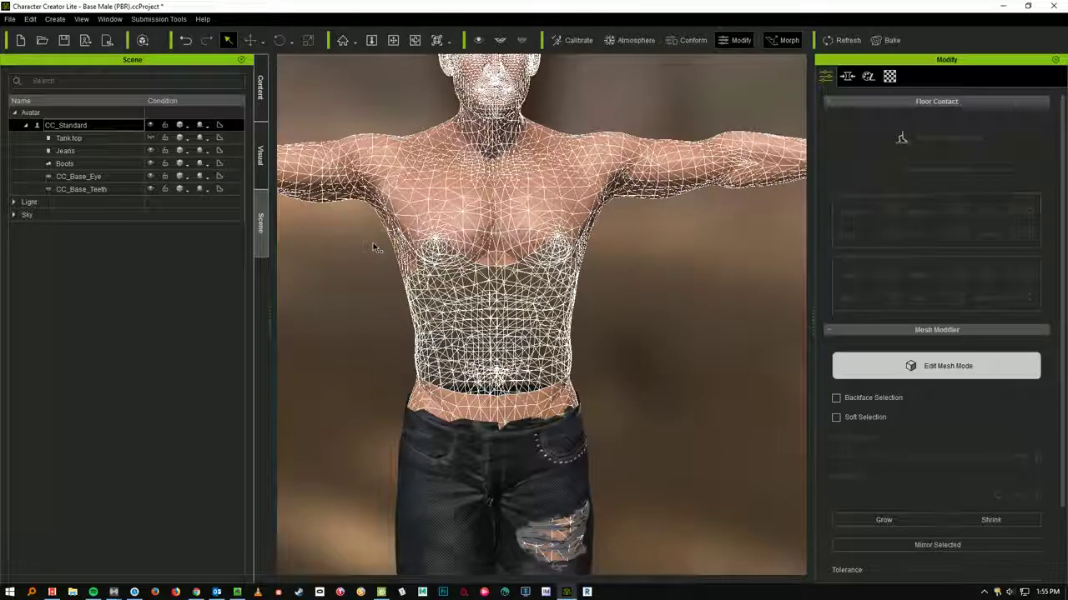
{"action": "left_click_drag", "start_coordinate": [364, 237], "coordinate": [618, 408]}
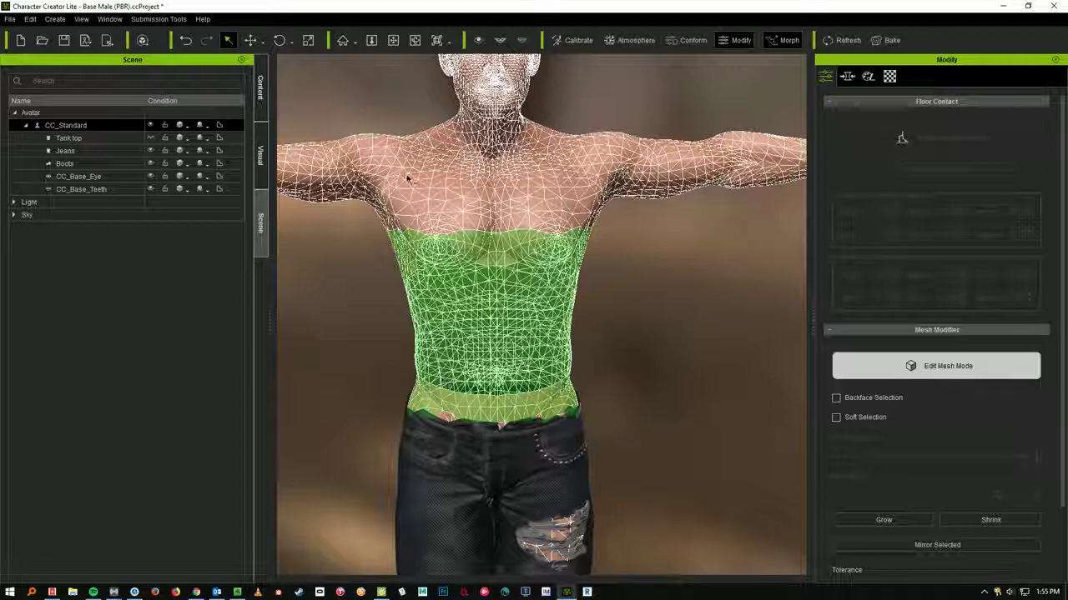
Step: Box-select the back of the body's torso from below the shoulder blades down past the jeans' waistband
{"action": "middle_click_drag", "start_coordinate": [684, 329], "coordinate": [556, 314]}
{"action": "middle_click_drag", "start_coordinate": [645, 311], "coordinate": [645, 309]}
{"action": "right_click_drag", "start_coordinate": [646, 309], "coordinate": [304, 275]}
{"action": "right_click_drag", "start_coordinate": [665, 332], "coordinate": [570, 317]}
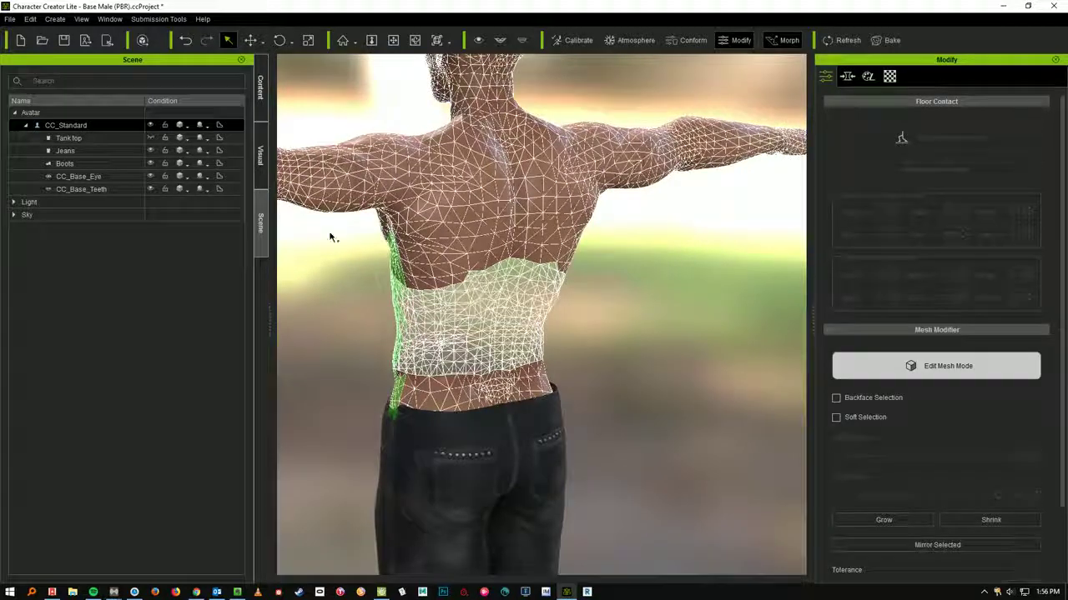
{"action": "left_click_drag", "start_coordinate": [326, 226], "coordinate": [649, 442]}
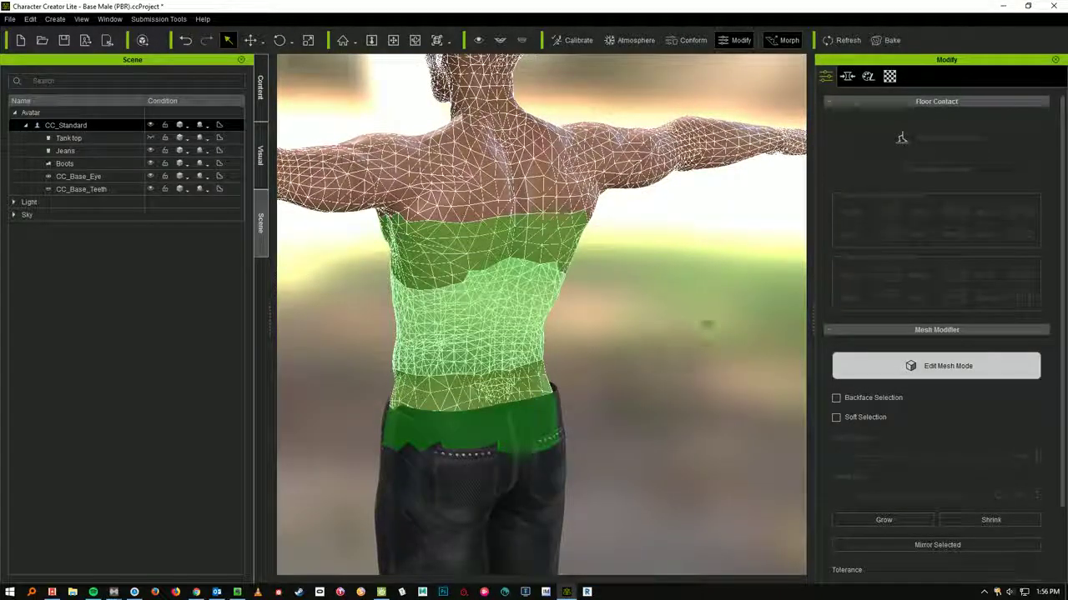
Step: Box-select the chest and abdomen from an angled front view, and reselect the torso from directly behind
{"action": "right_click_drag", "start_coordinate": [706, 326], "coordinate": [388, 226]}
{"action": "left_click_drag", "start_coordinate": [340, 193], "coordinate": [558, 402]}
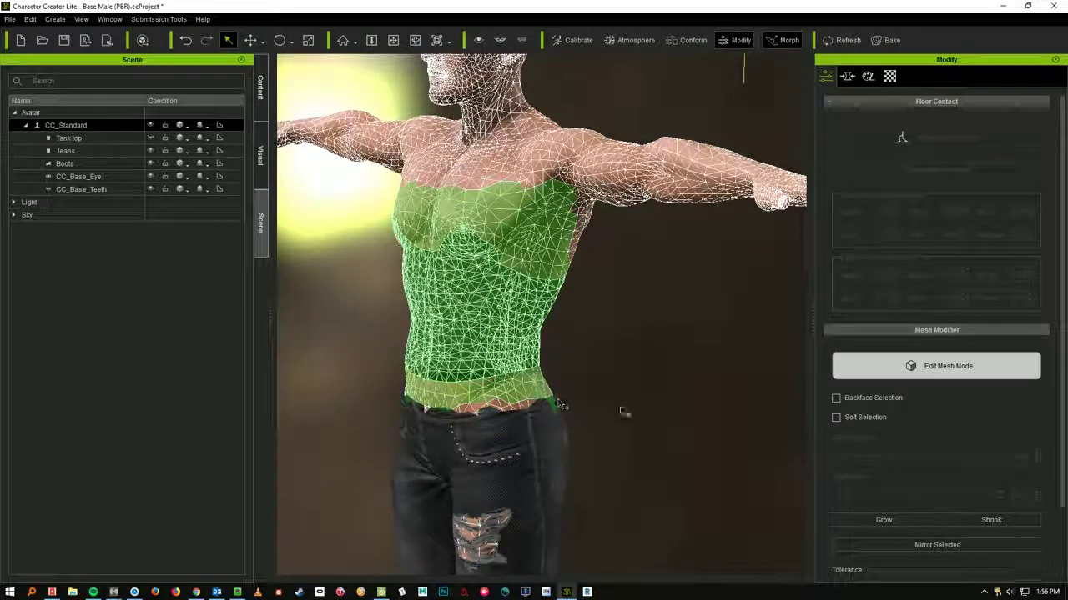
{"action": "right_click_drag", "start_coordinate": [672, 319], "coordinate": [326, 220]}
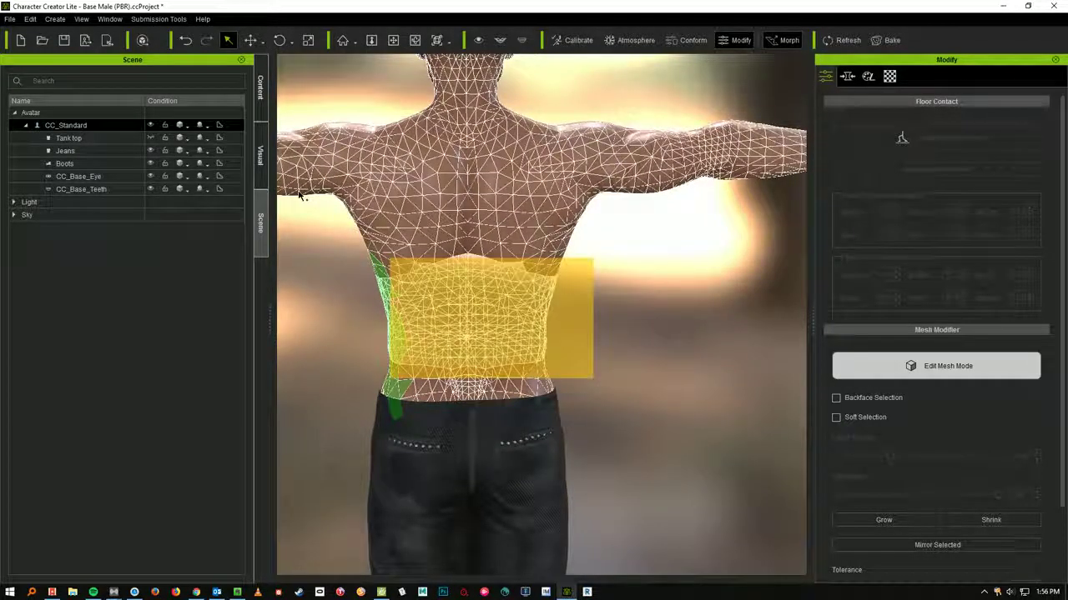
{"action": "mouse_move", "coordinate": [301, 194]}
{"action": "left_mouse_down"}
{"action": "mouse_move", "coordinate": [305, 202]}
{"action": "mouse_move", "coordinate": [294, 193]}
{"action": "left_mouse_up"}
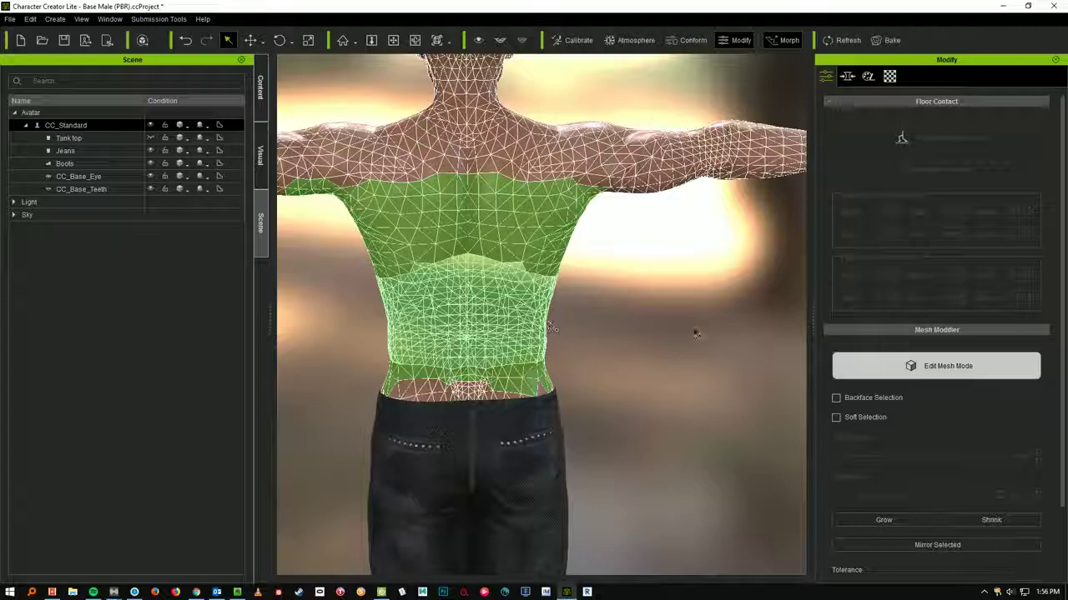
Step: Box-select the torso in side view, covering the body from chest height down to the waist
{"action": "right_click_drag", "start_coordinate": [701, 323], "coordinate": [845, 275]}
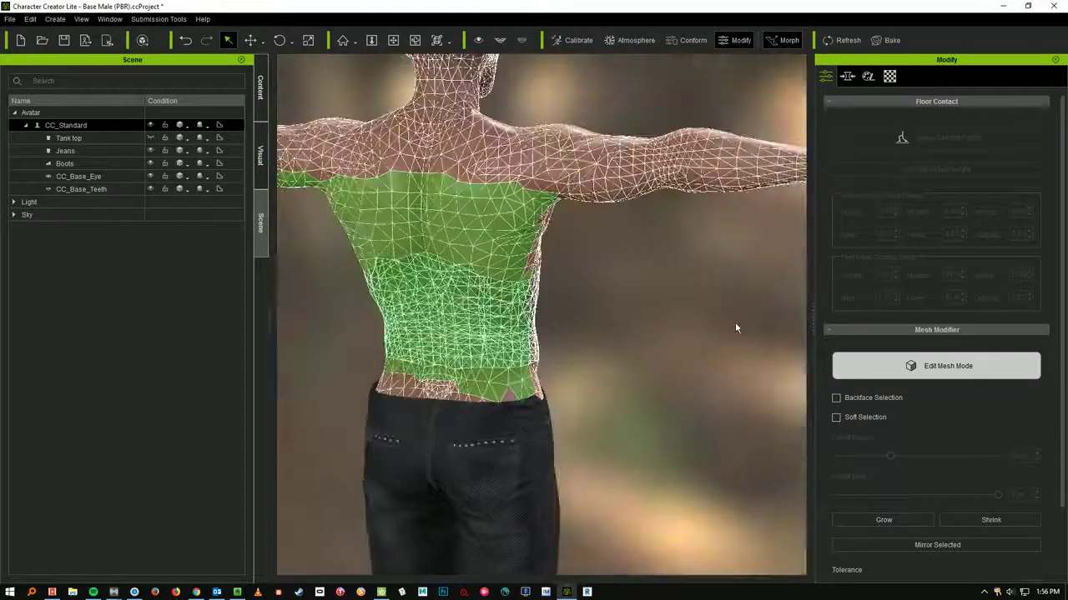
{"action": "right_click_drag", "start_coordinate": [732, 329], "coordinate": [478, 337]}
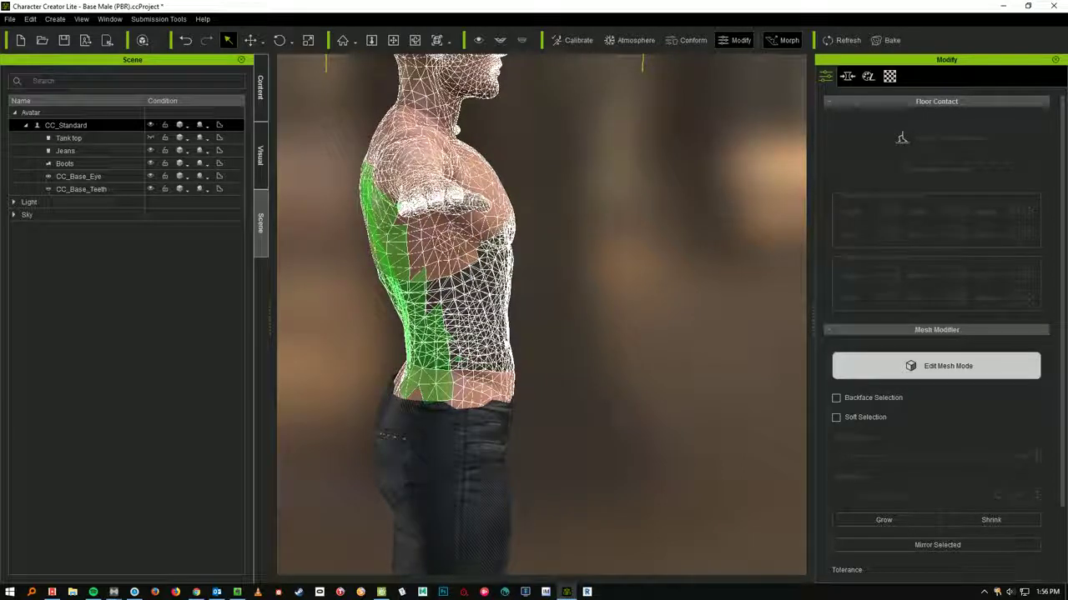
{"action": "left_click_drag", "start_coordinate": [602, 402], "coordinate": [303, 186]}
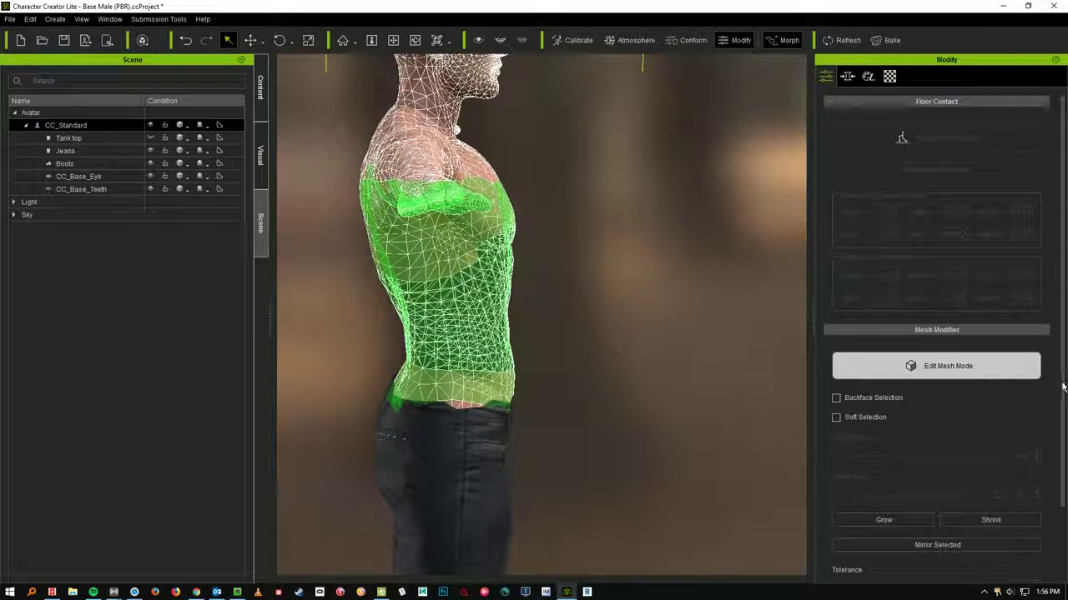
Step: Show the hidden body polygons within the side-view torso selection, and clear the selection
{"action": "scroll", "coordinate": [1063, 386], "scroll_direction": "down", "scroll_amount": 3}
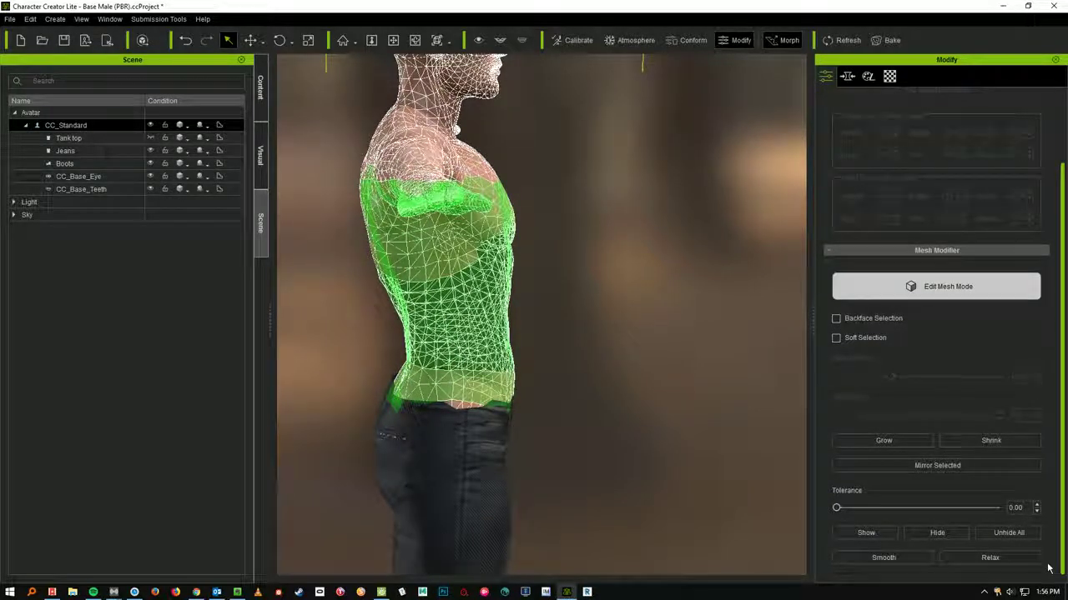
{"action": "left_click", "coordinate": [865, 533]}
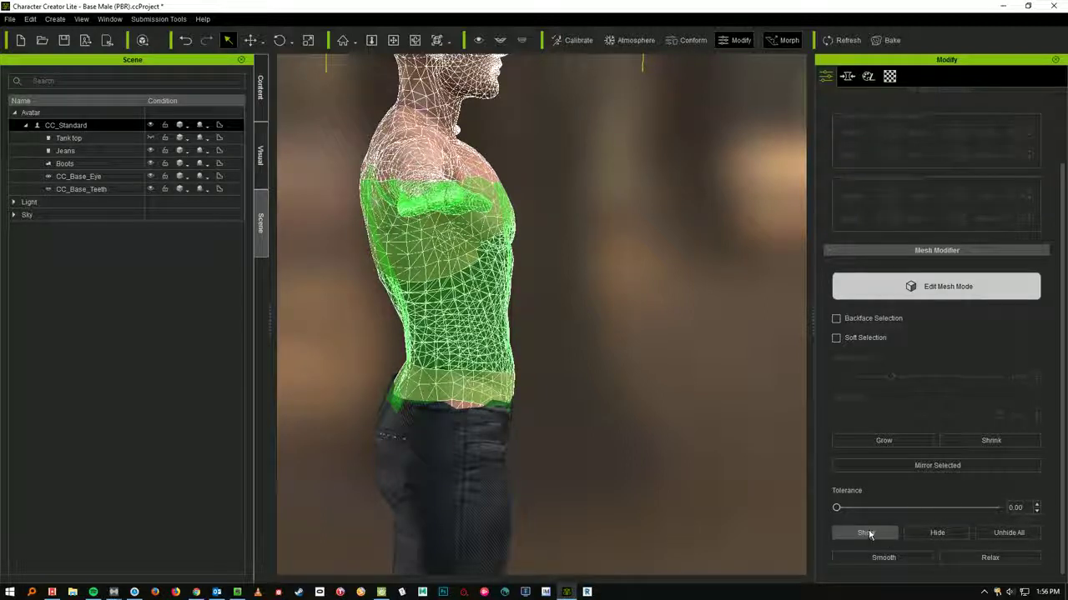
{"action": "left_click", "coordinate": [865, 533]}
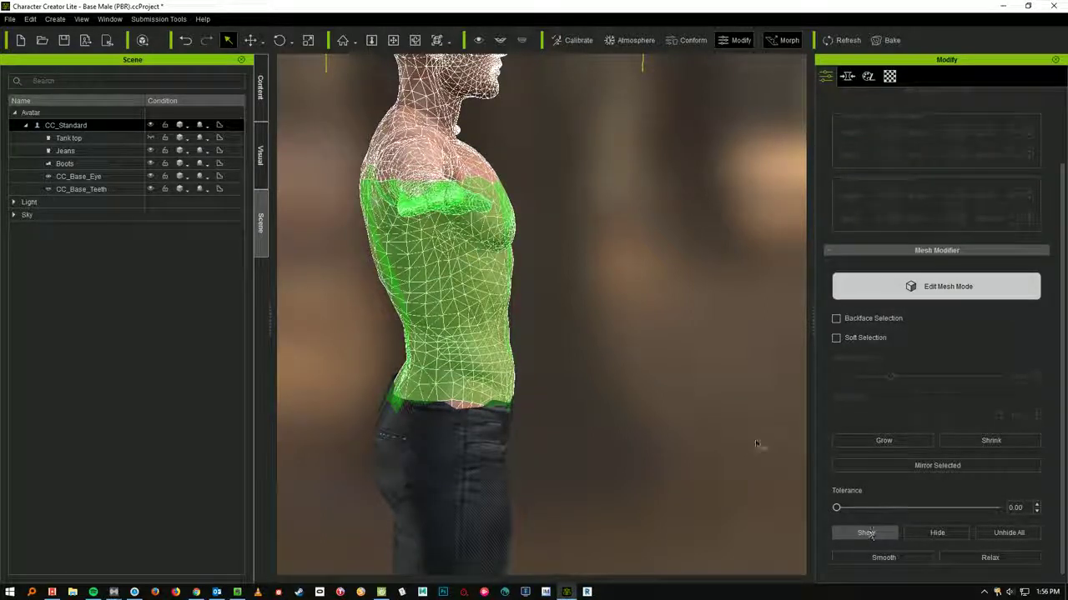
{"action": "left_click", "coordinate": [677, 327]}
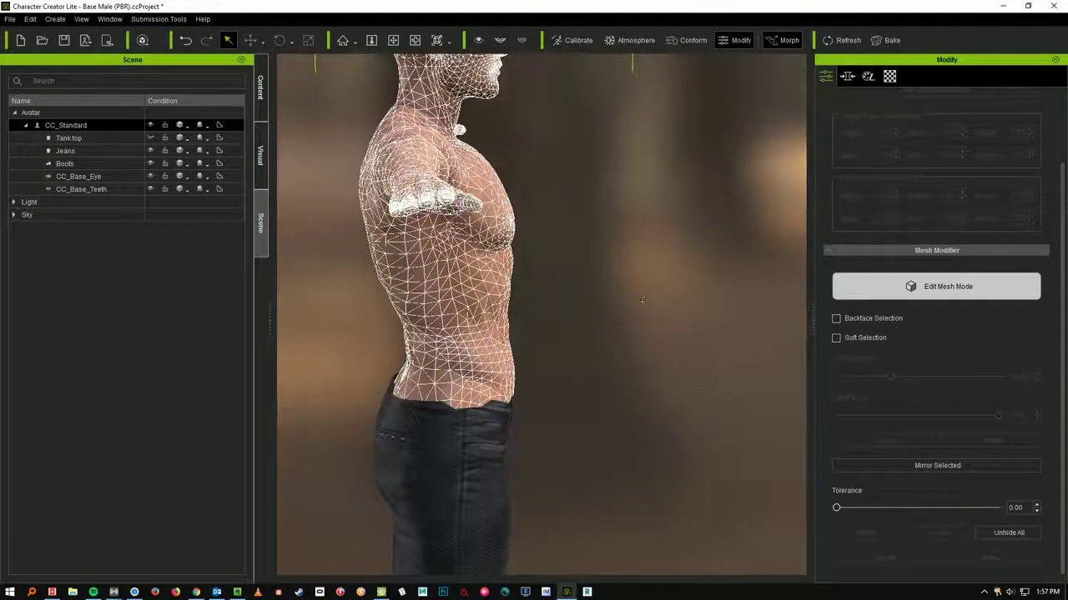
Step: Box-select the chest and abdomen from the front, show the selected hidden polygons, and unhide all remaining mesh polygons
{"action": "right_click_drag", "start_coordinate": [642, 300], "coordinate": [457, 251]}
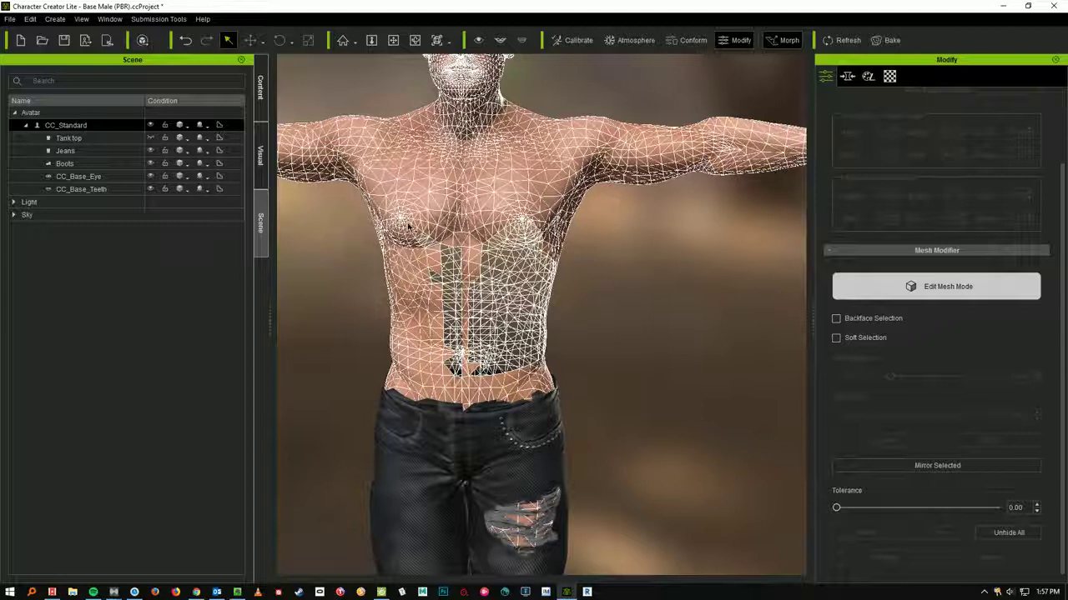
{"action": "left_click_drag", "start_coordinate": [409, 225], "coordinate": [576, 380]}
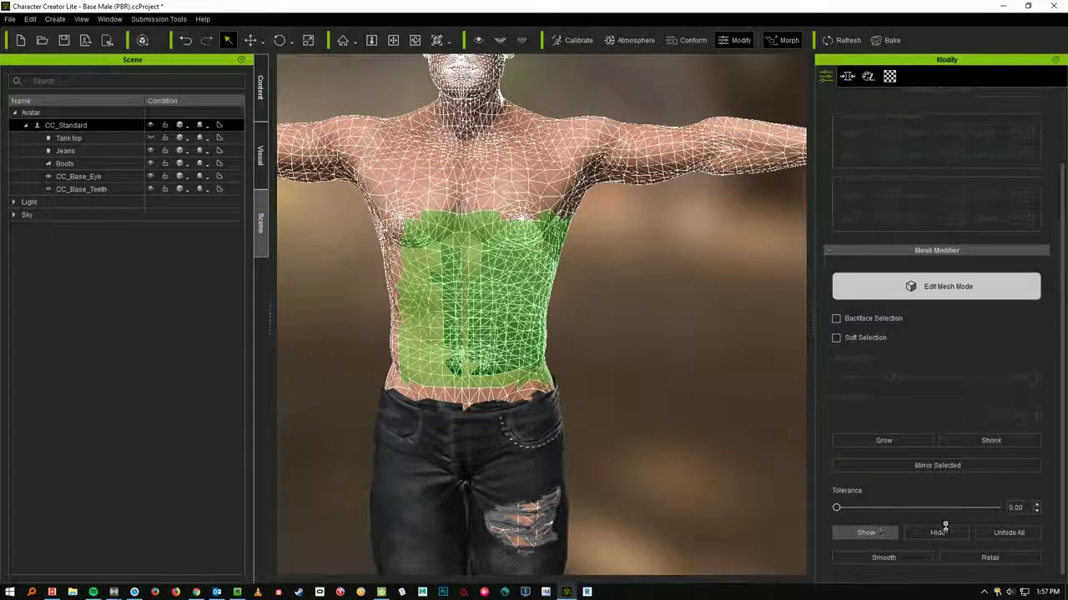
{"action": "left_click", "coordinate": [1020, 535]}
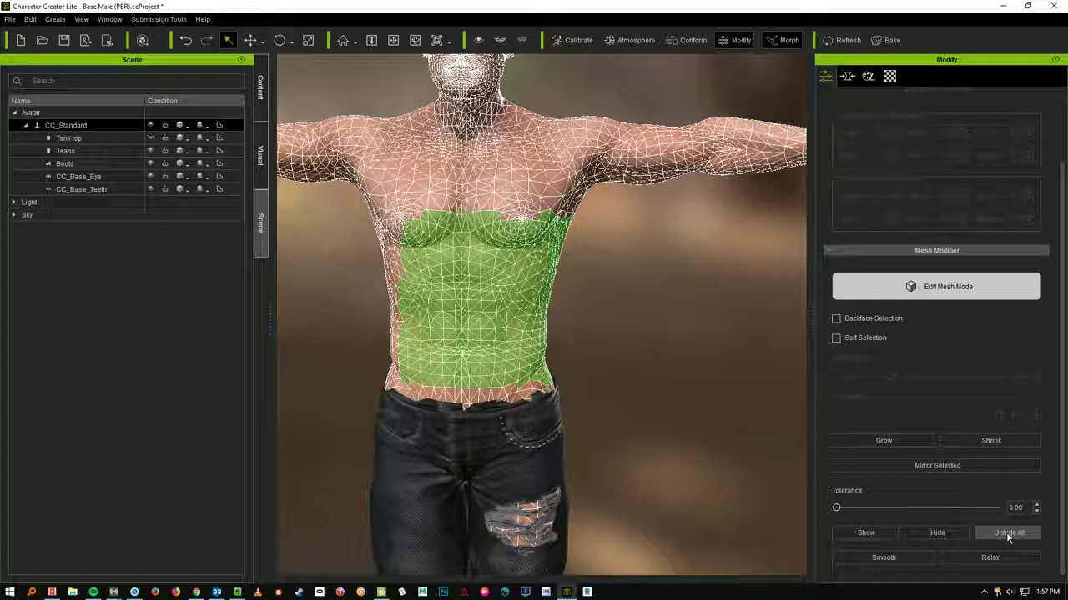
{"action": "left_click", "coordinate": [1006, 533]}
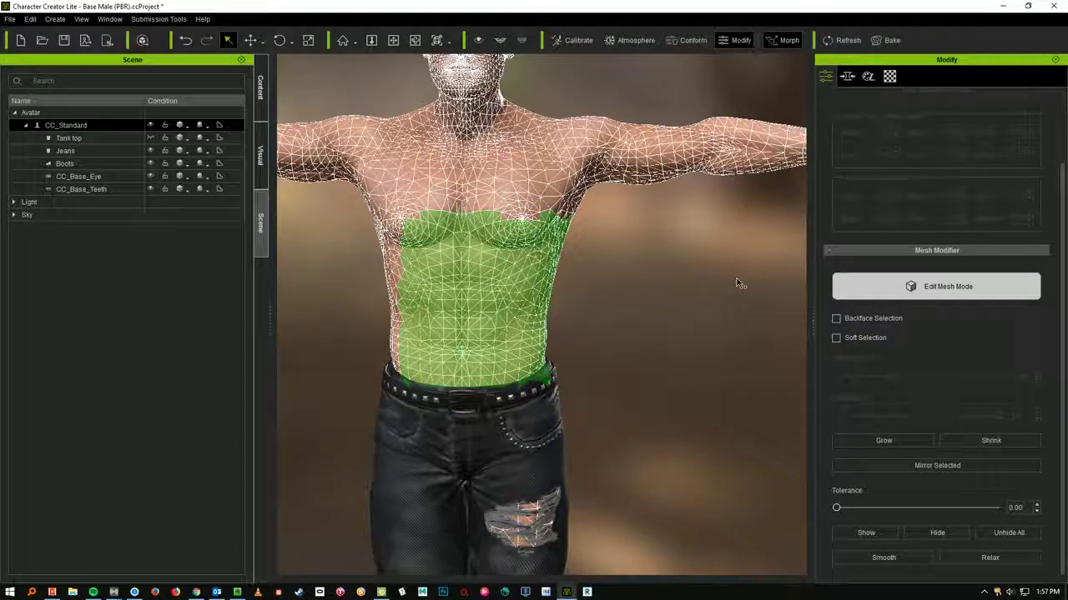
Step: Switch the jeans' visibility off and back on, and unhide all polygons of the jeans mesh
{"action": "mouse_move", "coordinate": [619, 271]}
{"action": "right_mouse_down"}
{"action": "mouse_move", "coordinate": [600, 271]}
{"action": "mouse_move", "coordinate": [664, 273]}
{"action": "right_mouse_up"}
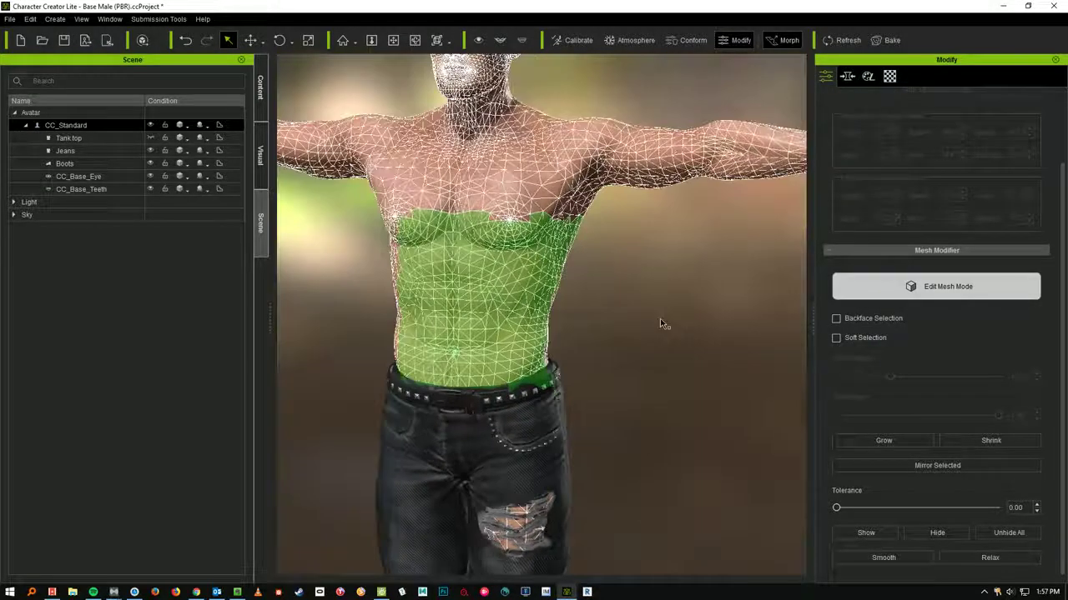
{"action": "mouse_move", "coordinate": [659, 318]}
{"action": "left_mouse_down"}
{"action": "mouse_move", "coordinate": [643, 256]}
{"action": "mouse_move", "coordinate": [650, 177]}
{"action": "left_mouse_up"}
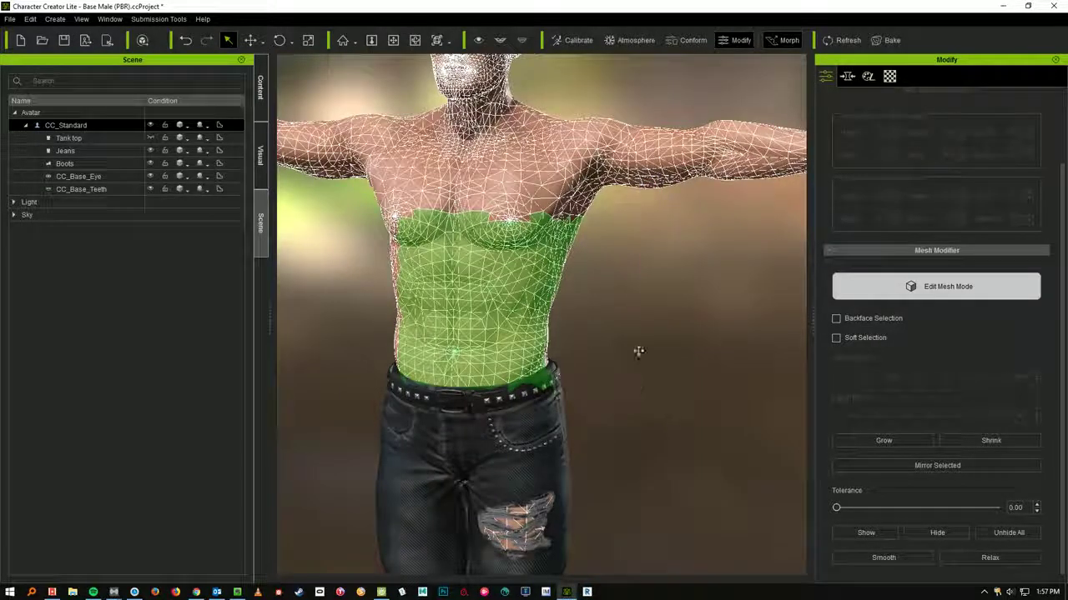
{"action": "middle_click_drag", "start_coordinate": [638, 351], "coordinate": [653, 200]}
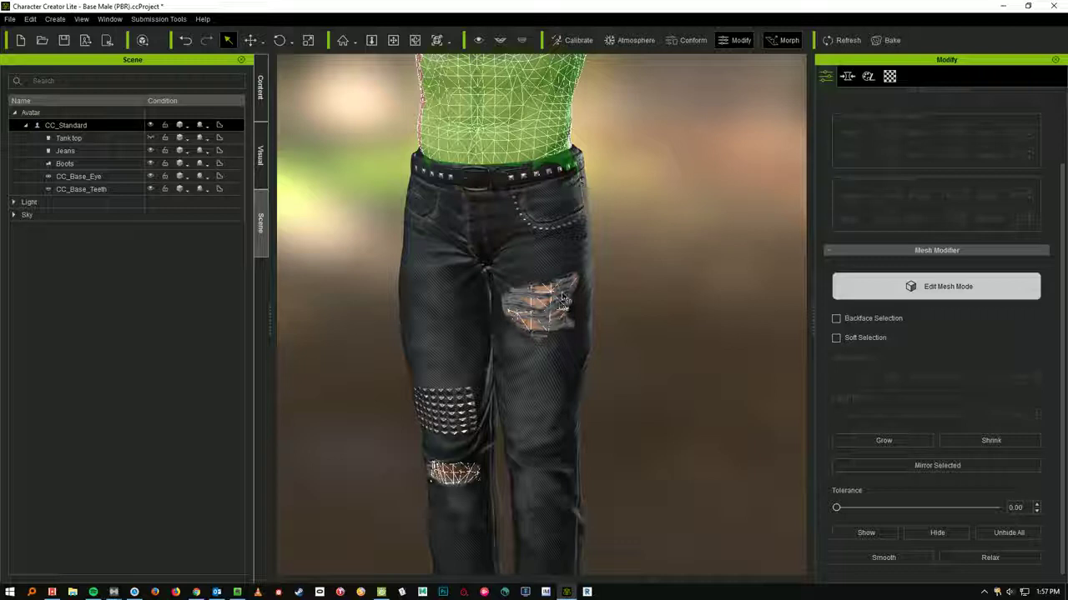
{"action": "left_click", "coordinate": [150, 151]}
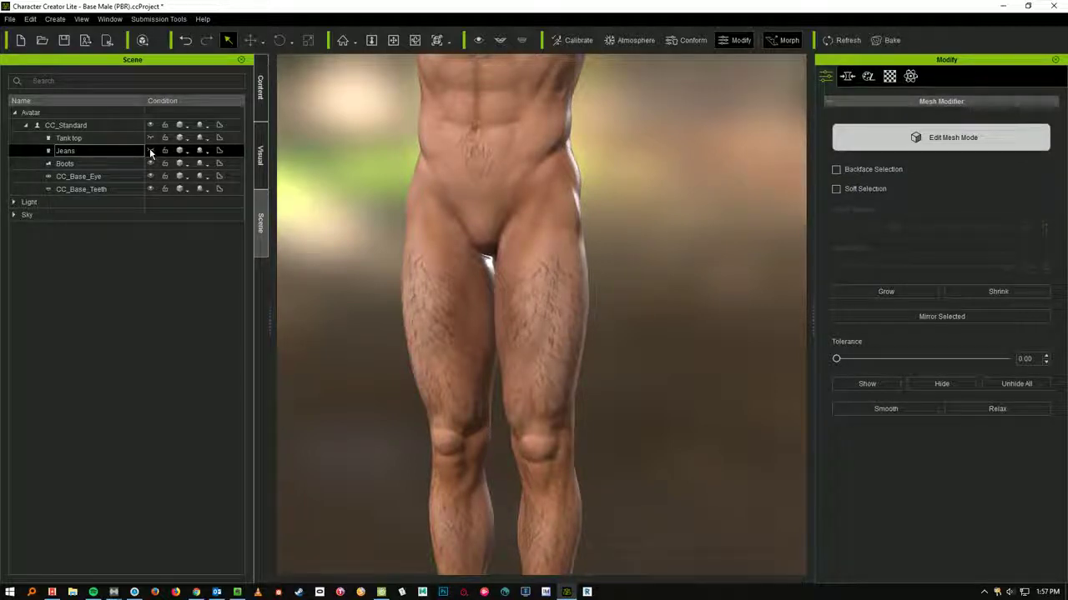
{"action": "left_click", "coordinate": [429, 228]}
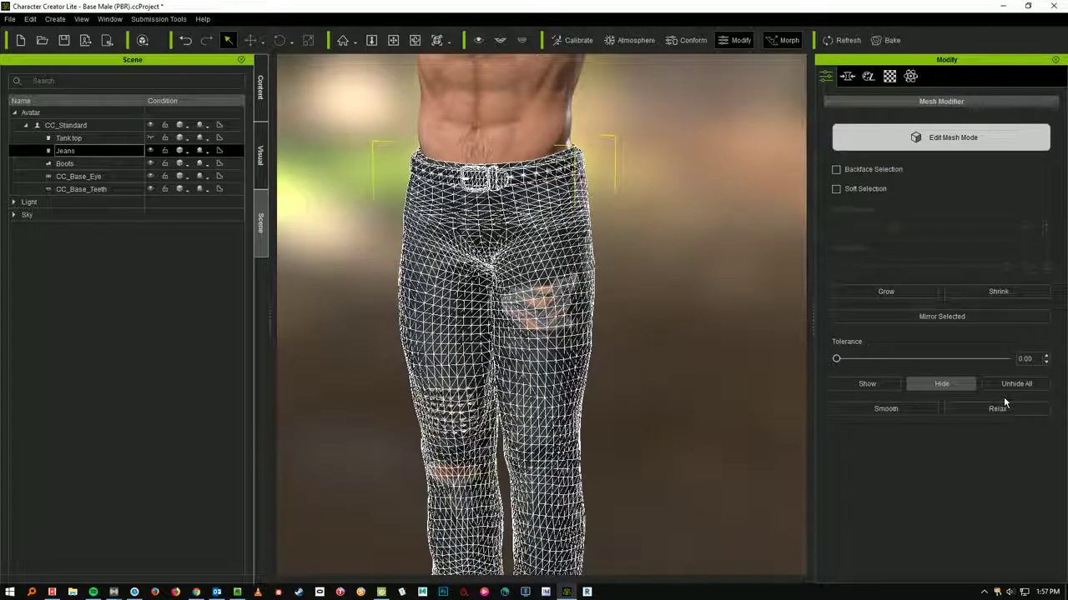
{"action": "left_click", "coordinate": [1031, 389]}
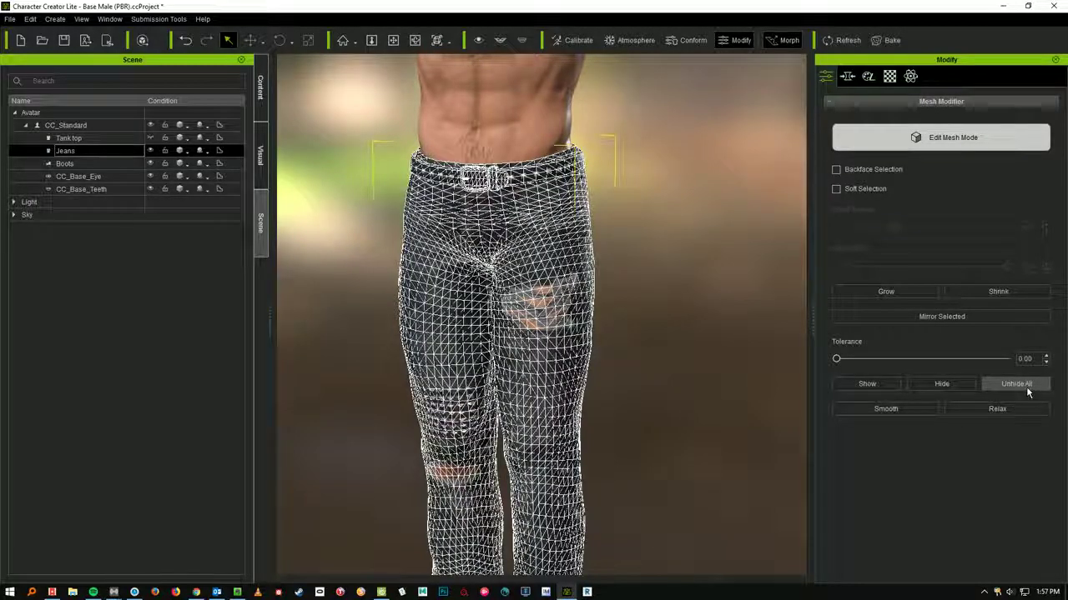
Step: Undo the jeans visibility changes and the front torso and unhide-all polygon changes, leaving nothing selected
{"action": "left_click", "coordinate": [30, 19]}
{"action": "left_click", "coordinate": [40, 32]}
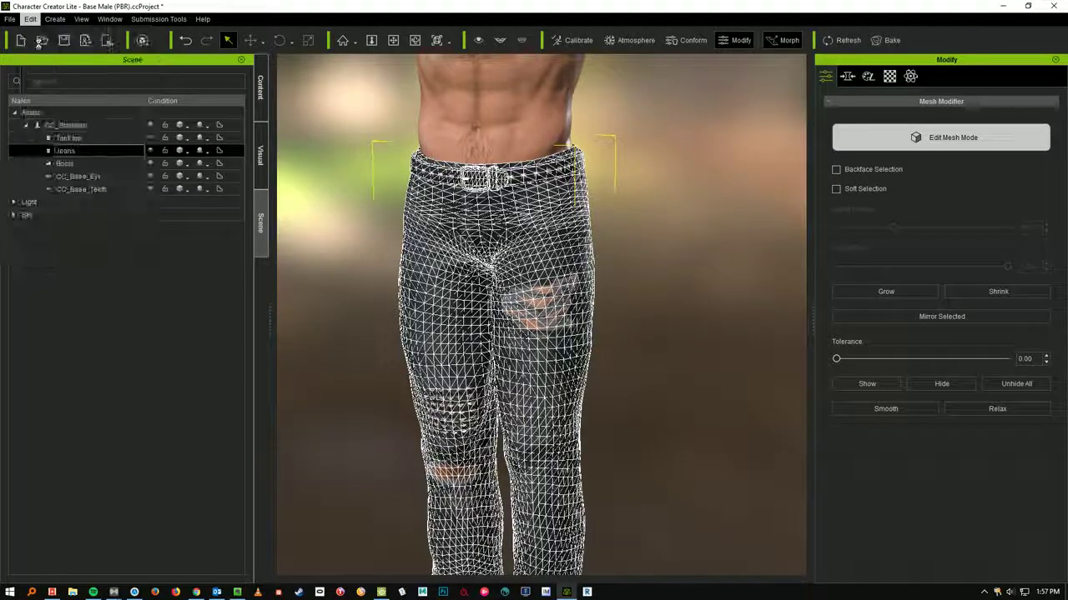
{"action": "left_click", "coordinate": [33, 20]}
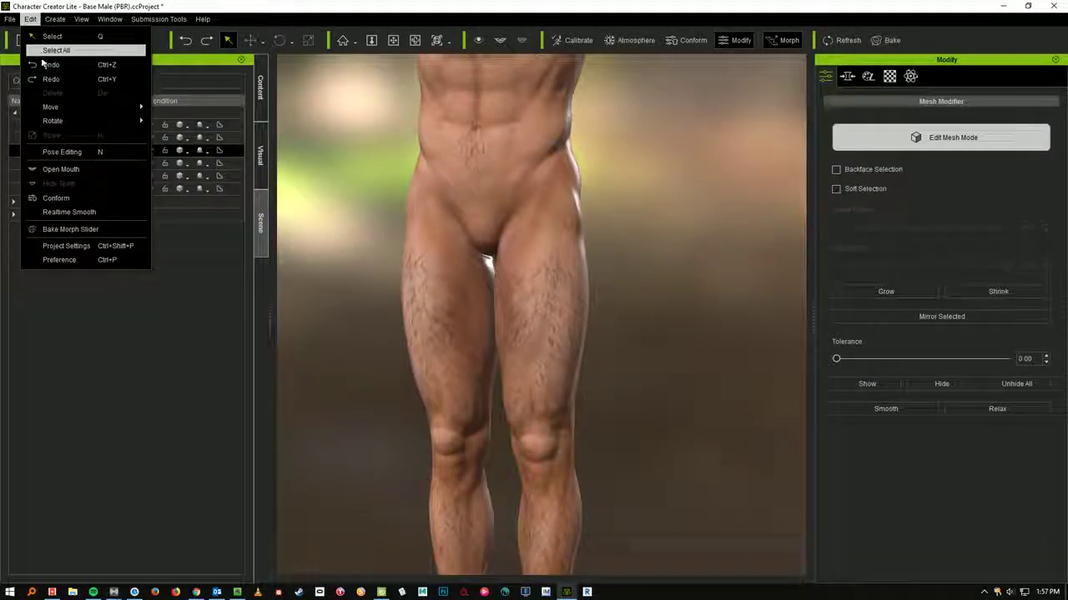
{"action": "left_click", "coordinate": [42, 63]}
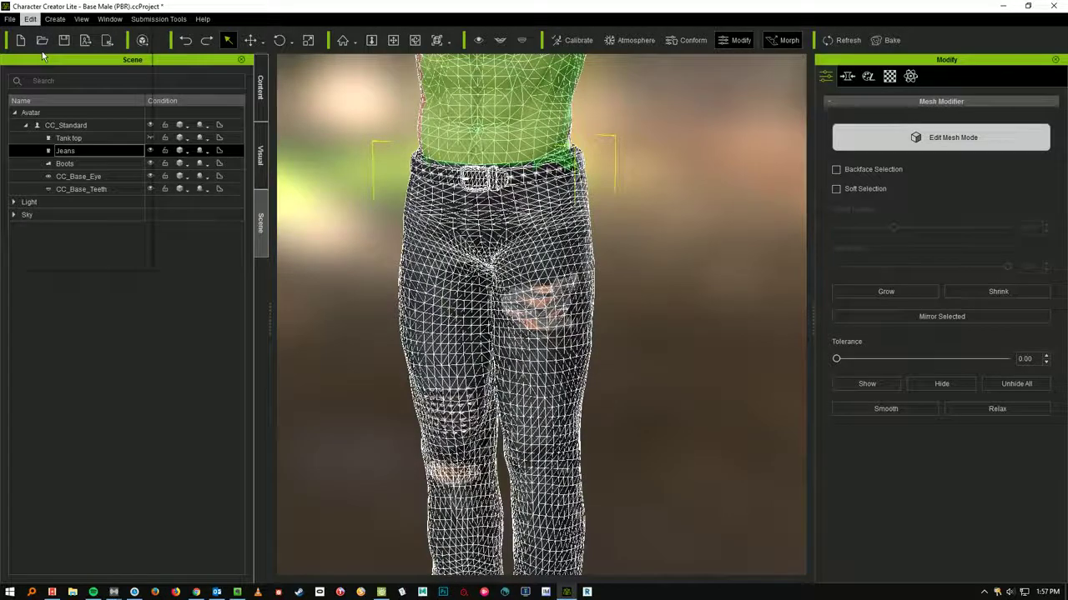
{"action": "left_click", "coordinate": [37, 19]}
{"action": "left_click", "coordinate": [48, 64]}
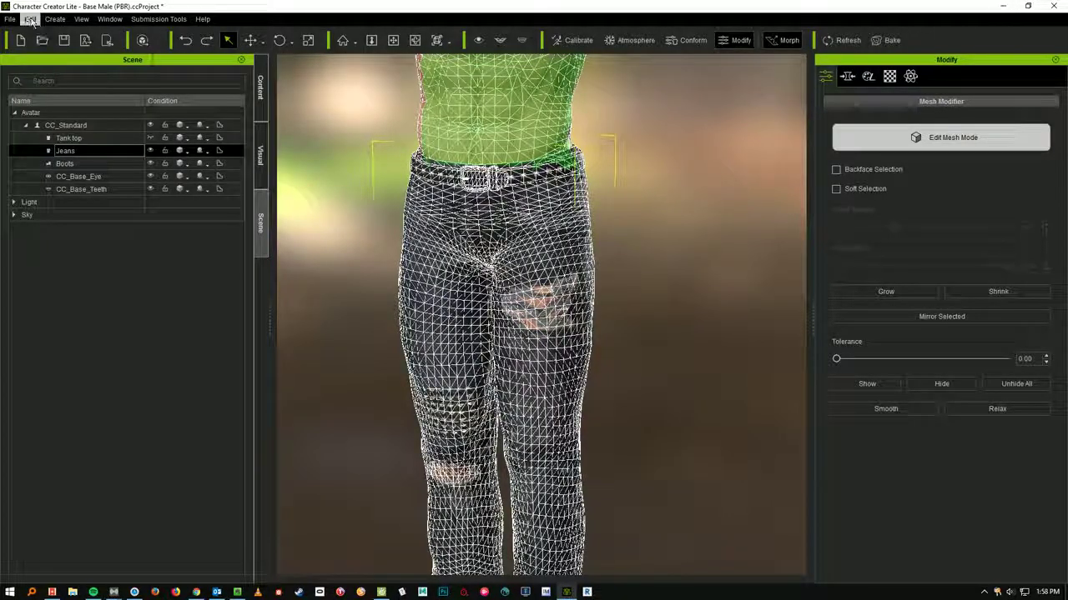
{"action": "left_click", "coordinate": [30, 19]}
{"action": "left_click", "coordinate": [70, 77]}
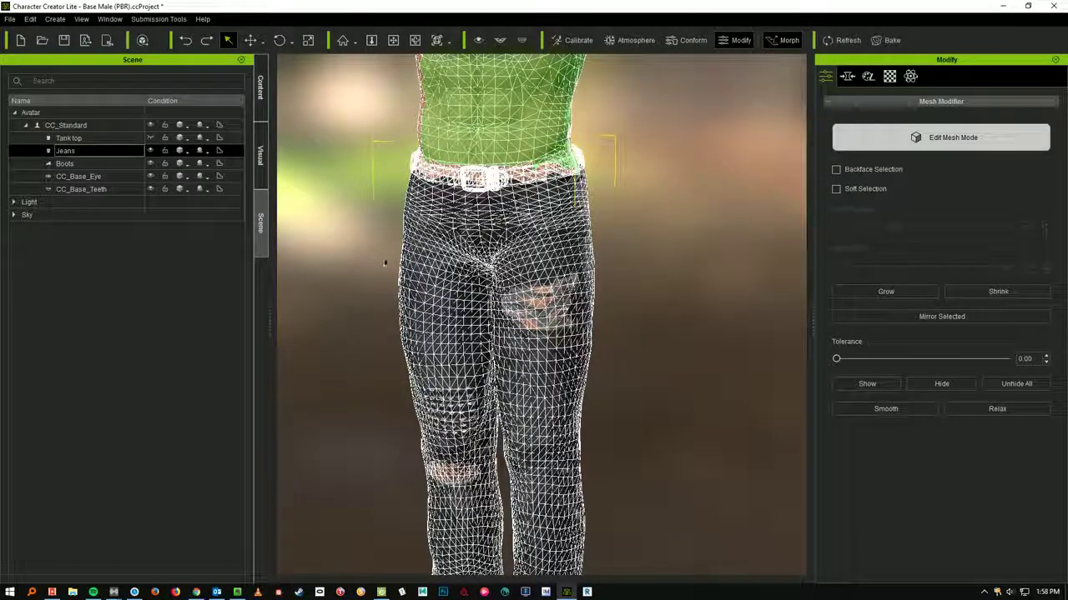
{"action": "left_click", "coordinate": [30, 20]}
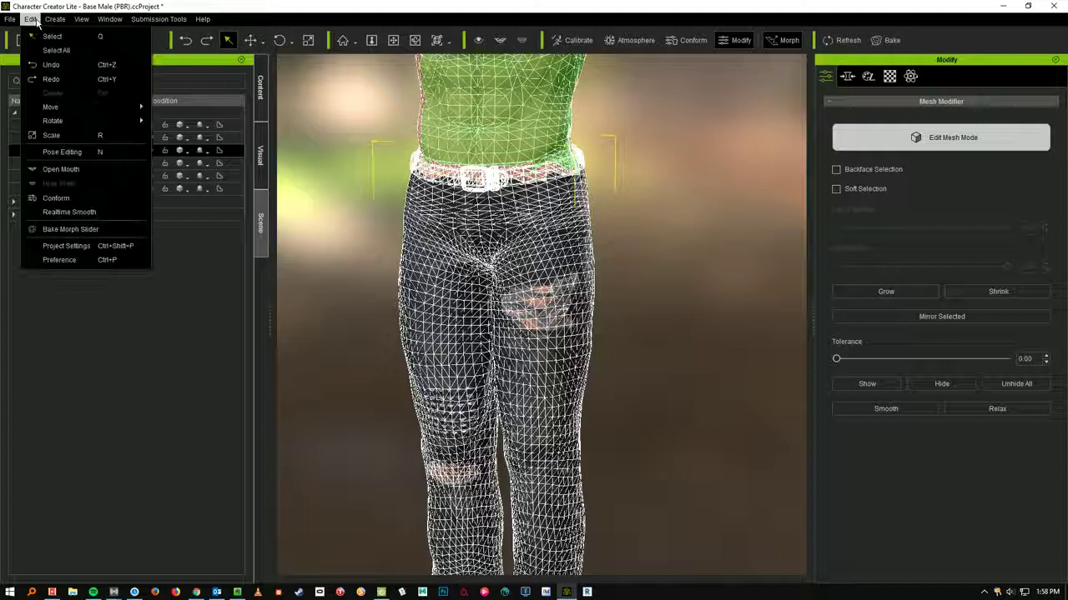
{"action": "left_click", "coordinate": [58, 66]}
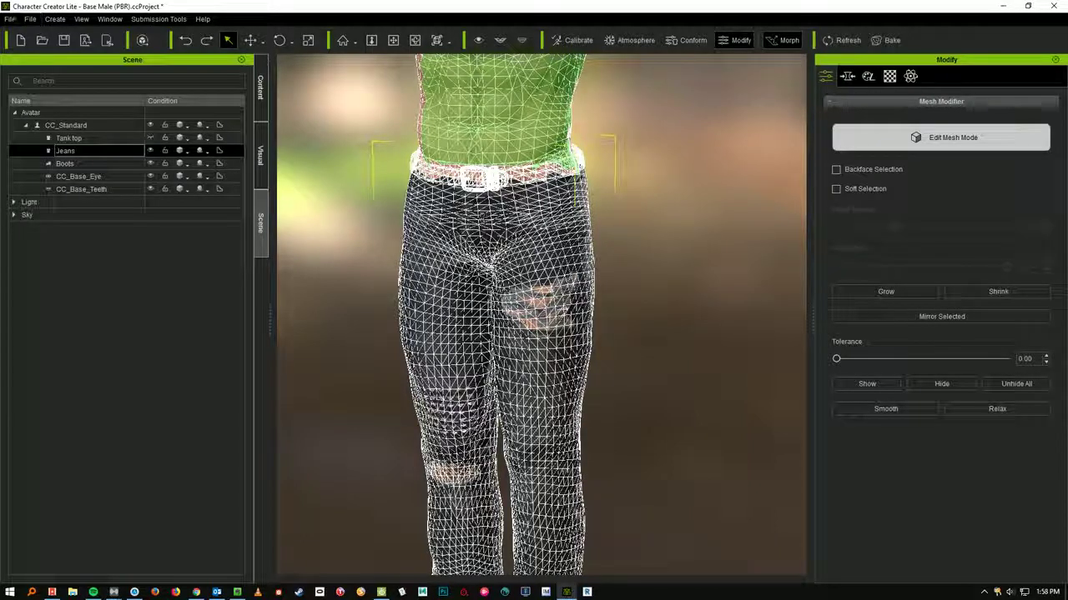
{"action": "left_click", "coordinate": [774, 241]}
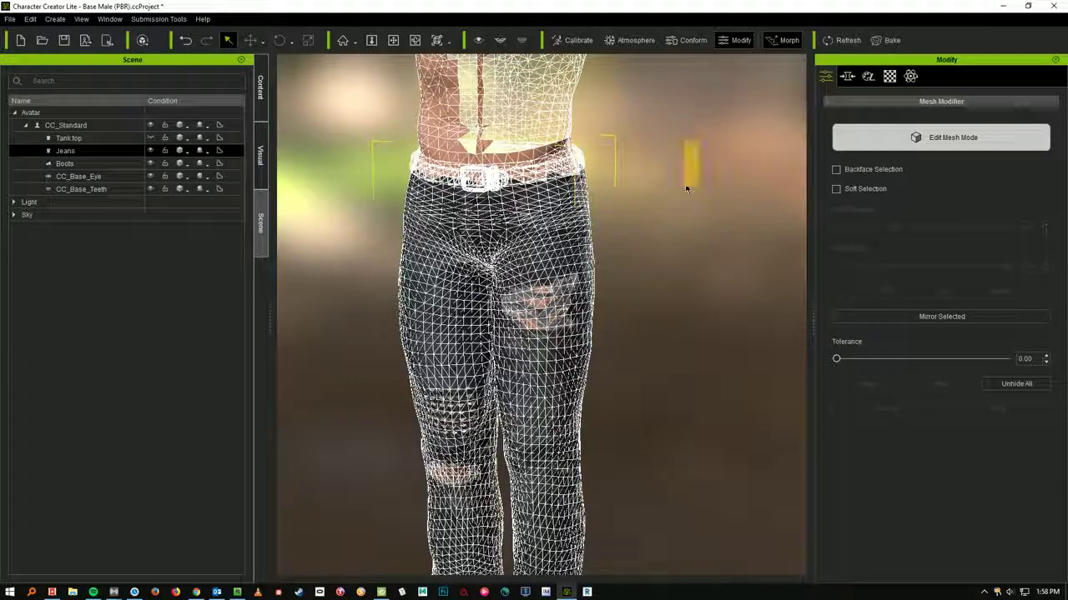
Step: Hide the jeans temporarily, examine the body's hidden hip polygons and the legs from several angles, and show the jeans again
{"action": "middle_click_drag", "start_coordinate": [665, 150], "coordinate": [659, 392]}
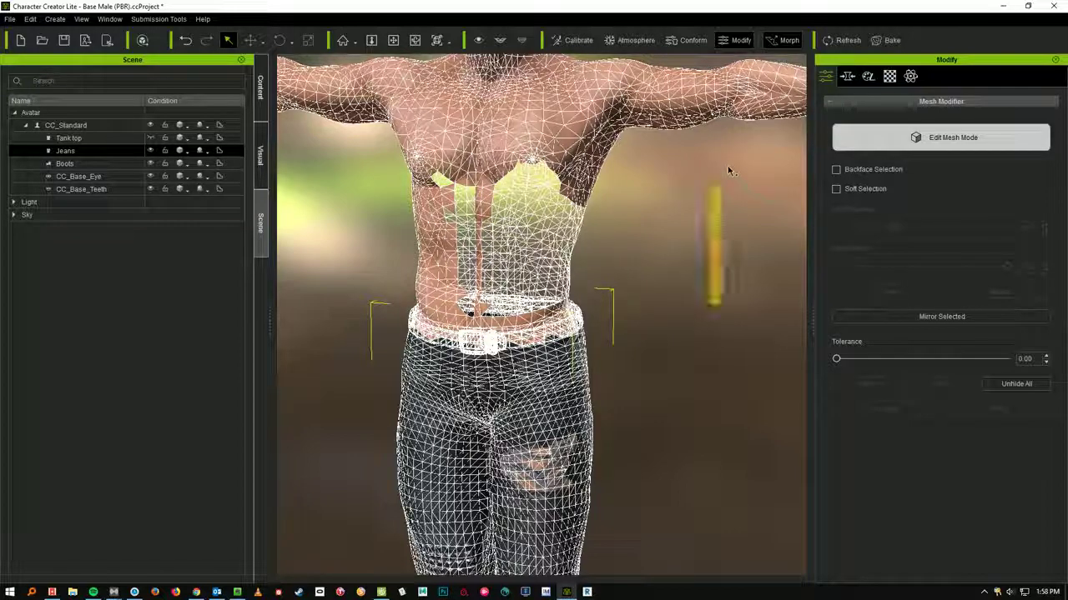
{"action": "left_click", "coordinate": [151, 151]}
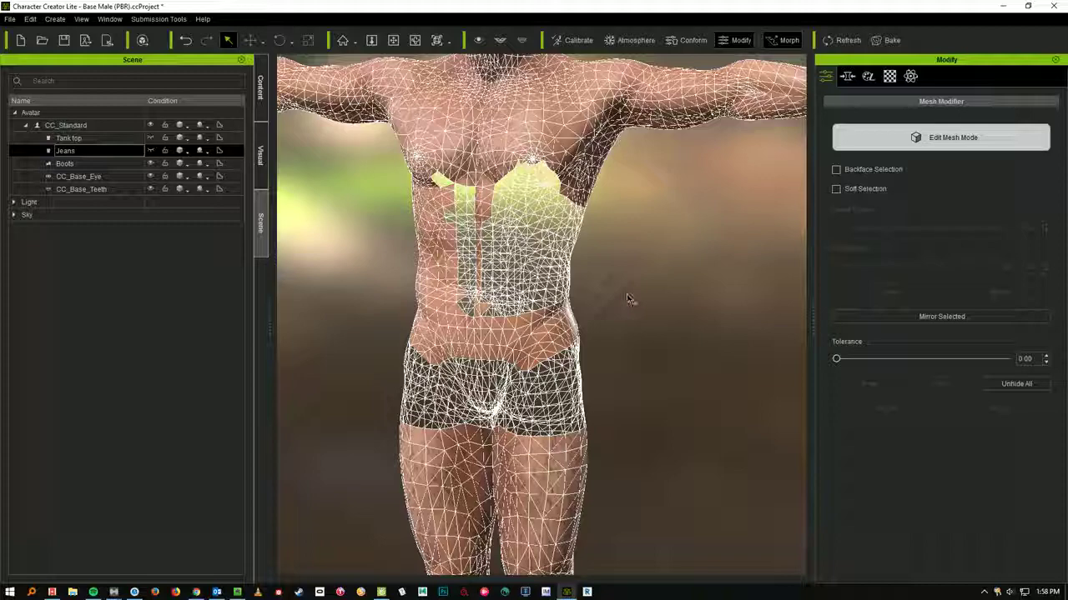
{"action": "middle_click_drag", "start_coordinate": [682, 334], "coordinate": [717, 162]}
{"action": "middle_click_drag", "start_coordinate": [703, 274], "coordinate": [703, 216]}
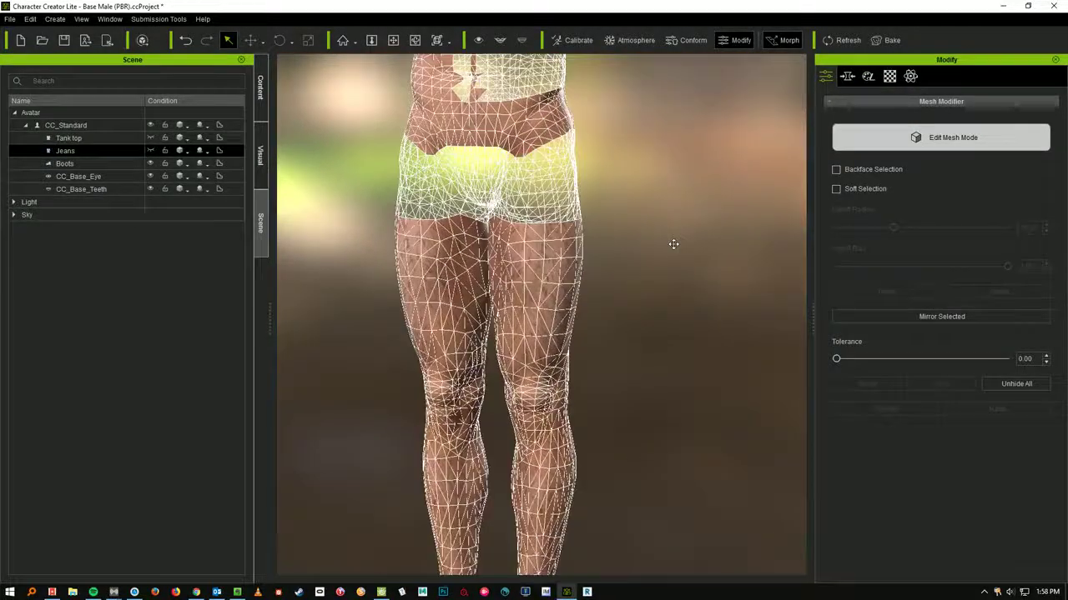
{"action": "right_click_drag", "start_coordinate": [708, 295], "coordinate": [504, 293]}
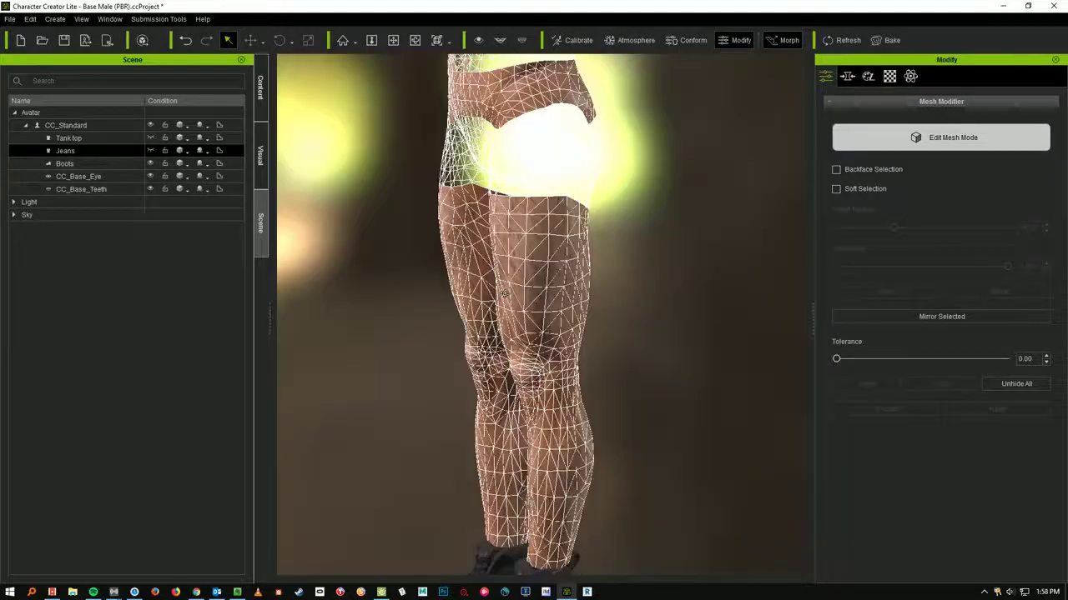
{"action": "right_click_drag", "start_coordinate": [634, 301], "coordinate": [872, 324]}
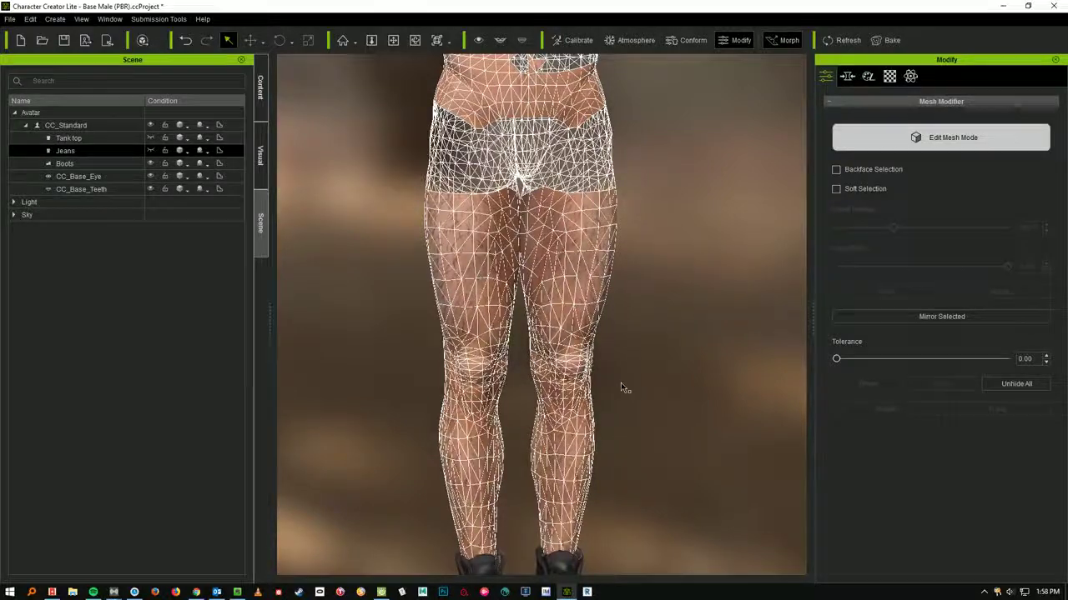
{"action": "middle_click_drag", "start_coordinate": [622, 384], "coordinate": [598, 356]}
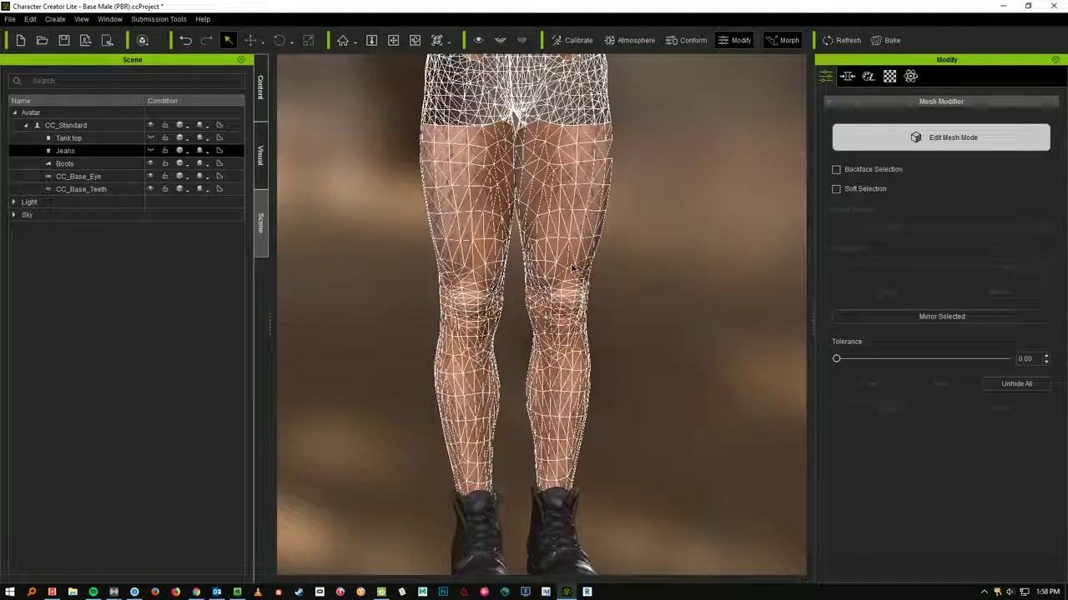
{"action": "left_click", "coordinate": [151, 150]}
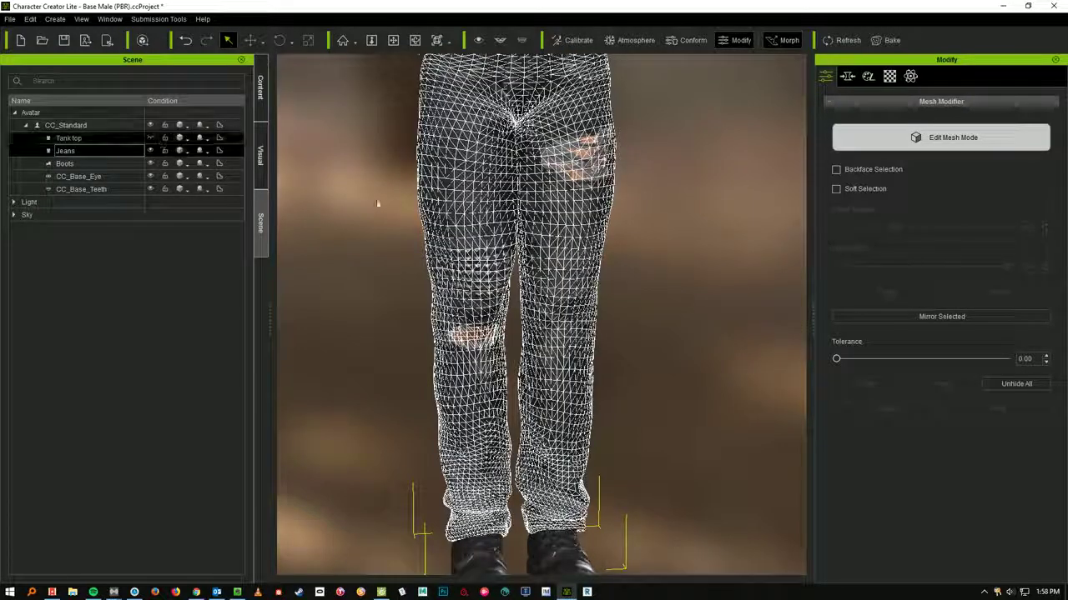
Step: Calculate the jeans' collision against the body in the Conform Clothing settings with conforming enabled, and close the settings
{"action": "right_click_drag", "start_coordinate": [702, 206], "coordinate": [652, 189]}
{"action": "left_click_drag", "start_coordinate": [665, 166], "coordinate": [636, 187]}
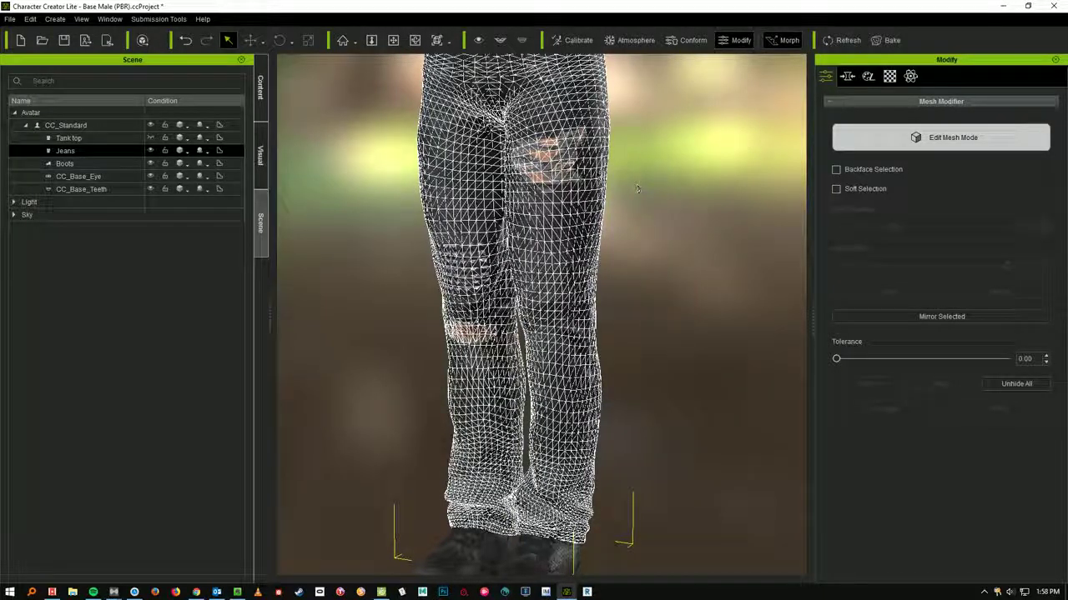
{"action": "left_click", "coordinate": [691, 40]}
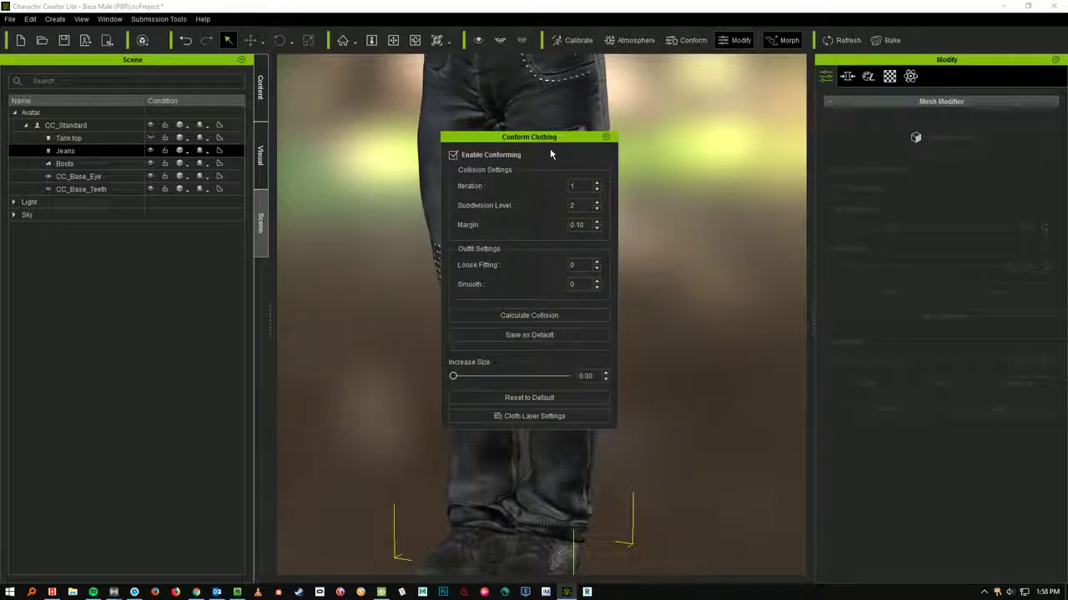
{"action": "left_click_drag", "start_coordinate": [550, 138], "coordinate": [753, 98]}
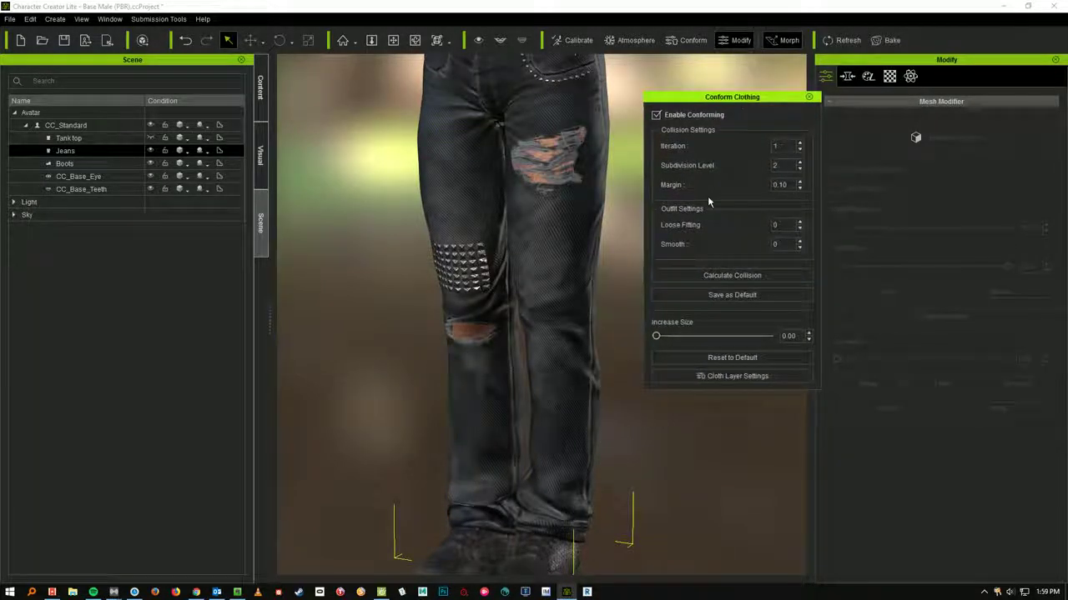
{"action": "left_click", "coordinate": [709, 276]}
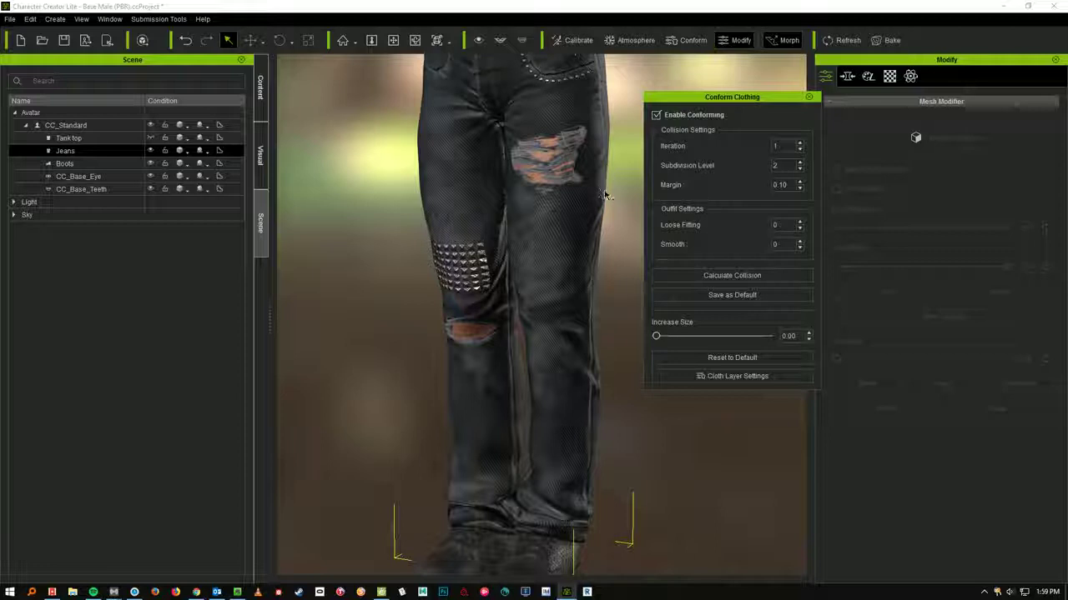
{"action": "double_click", "coordinate": [78, 153]}
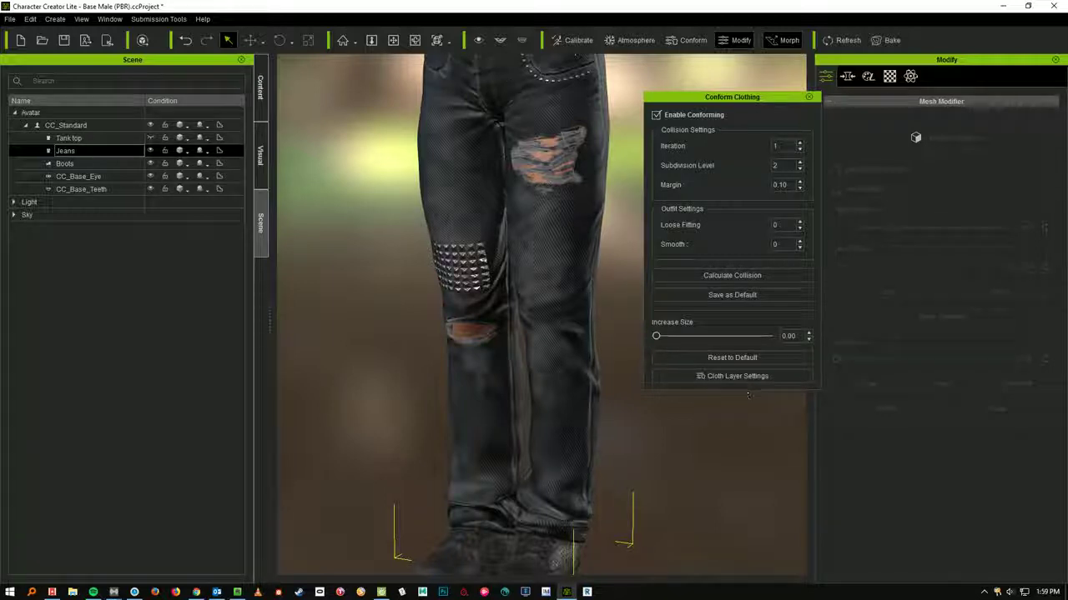
{"action": "left_click", "coordinate": [808, 96]}
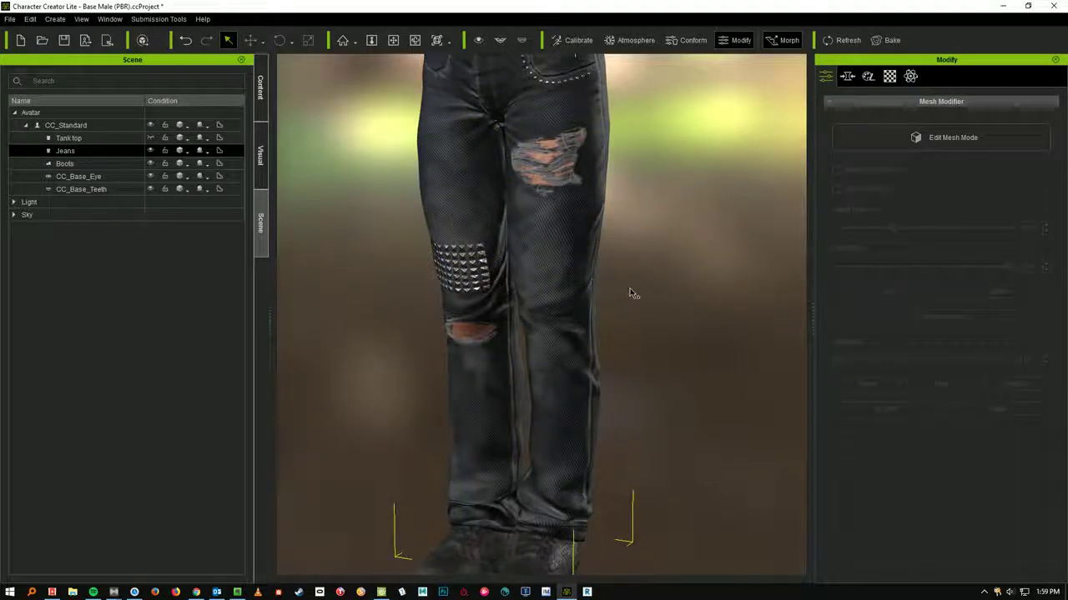
Step: Unhide all polygons of the CC_Standard body in Edit Mesh Mode, and check the torso from behind with the tank top selected
{"action": "right_click_drag", "start_coordinate": [631, 293], "coordinate": [600, 292]}
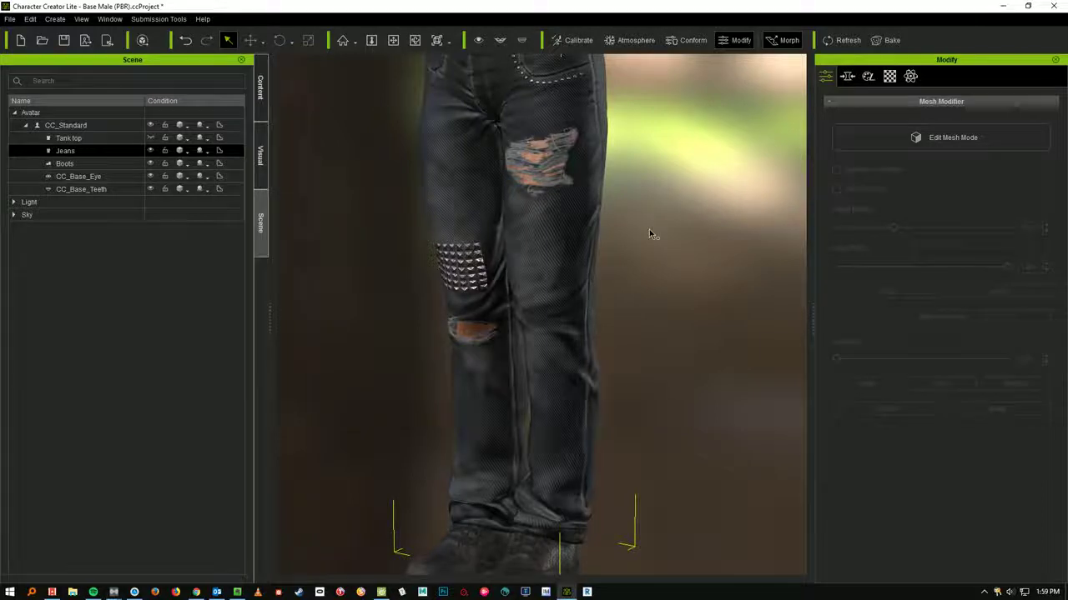
{"action": "right_click_drag", "start_coordinate": [592, 237], "coordinate": [507, 242]}
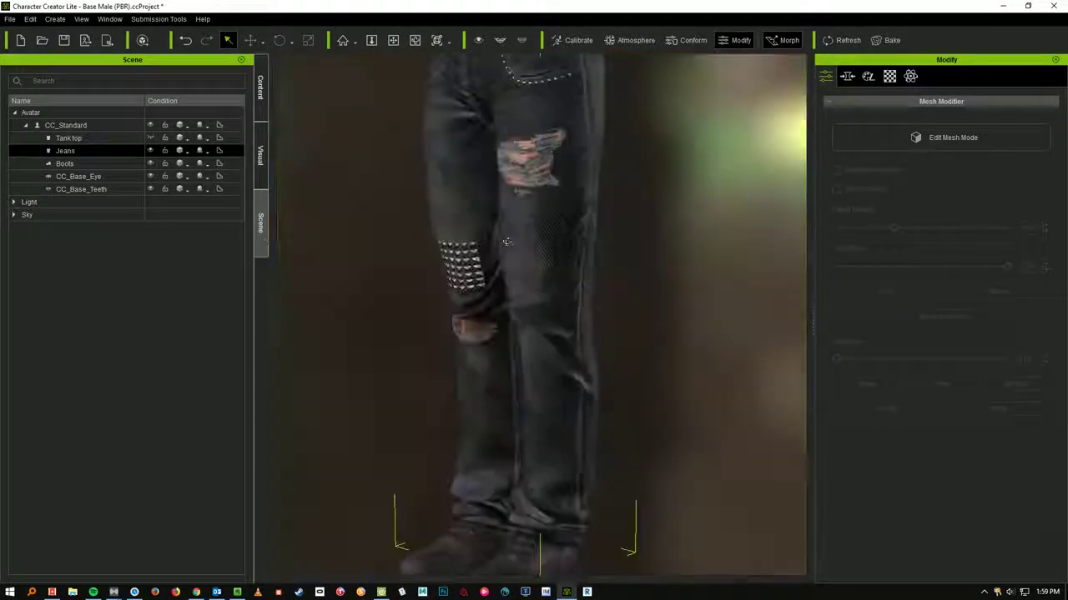
{"action": "middle_click_drag", "start_coordinate": [631, 288], "coordinate": [635, 598]}
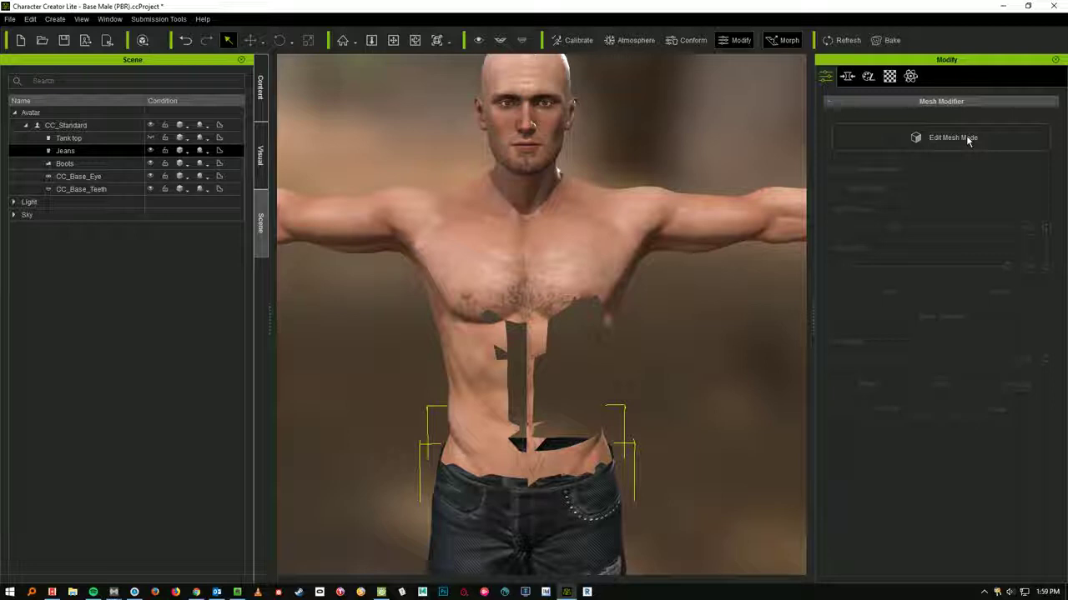
{"action": "left_click", "coordinate": [95, 128]}
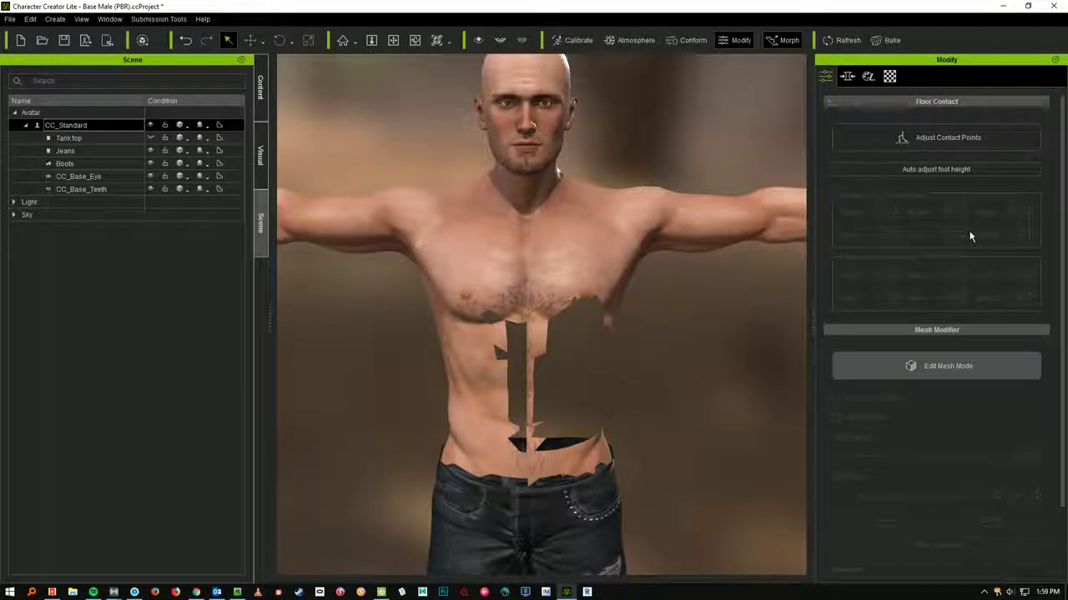
{"action": "left_click", "coordinate": [948, 366]}
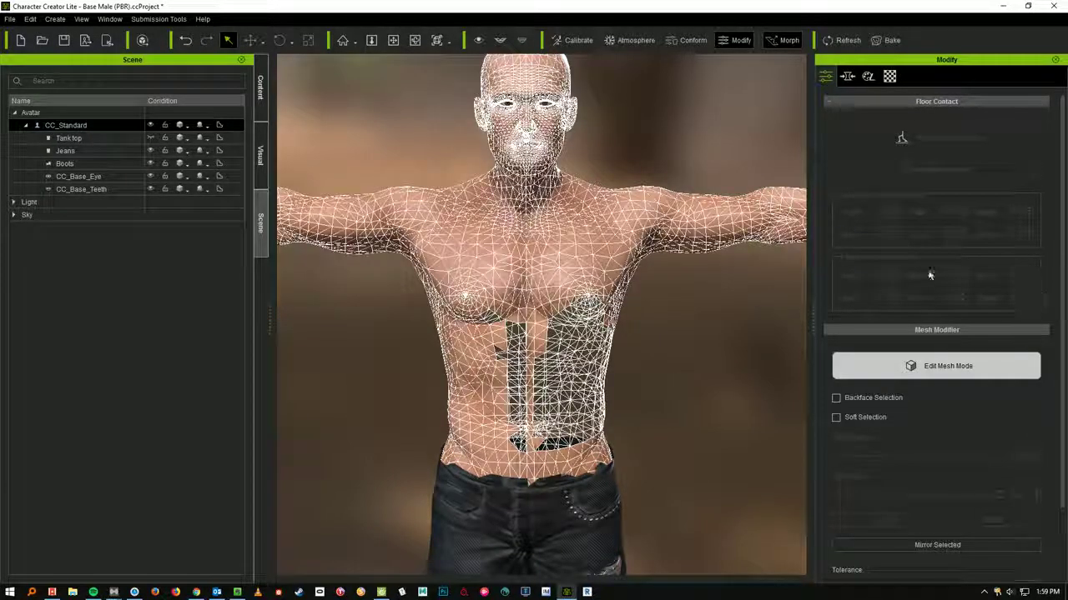
{"action": "scroll", "coordinate": [1062, 438], "scroll_direction": "down", "scroll_amount": 3}
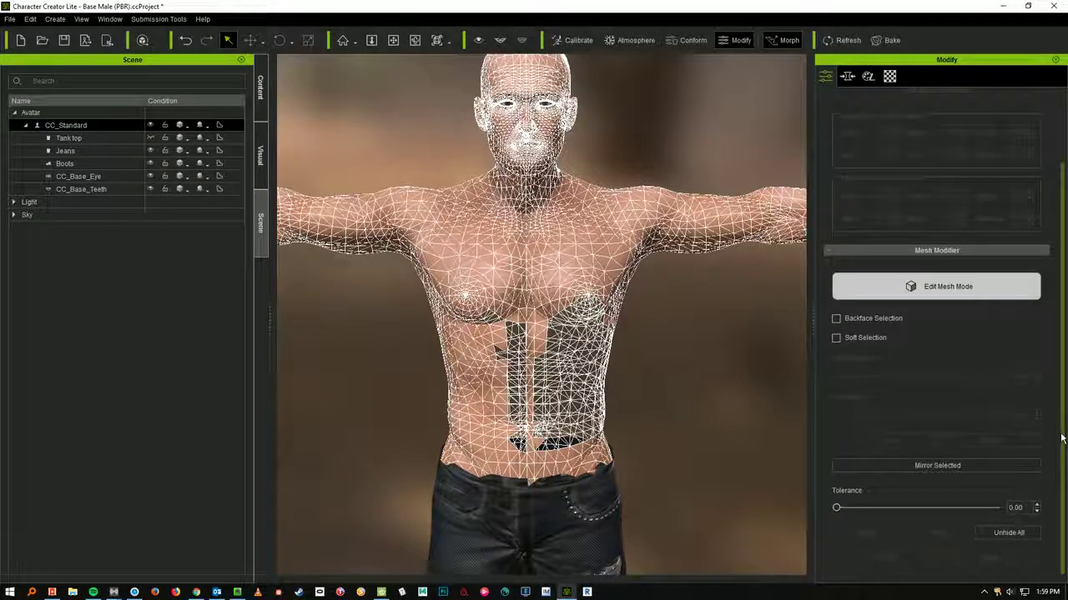
{"action": "left_click", "coordinate": [988, 535]}
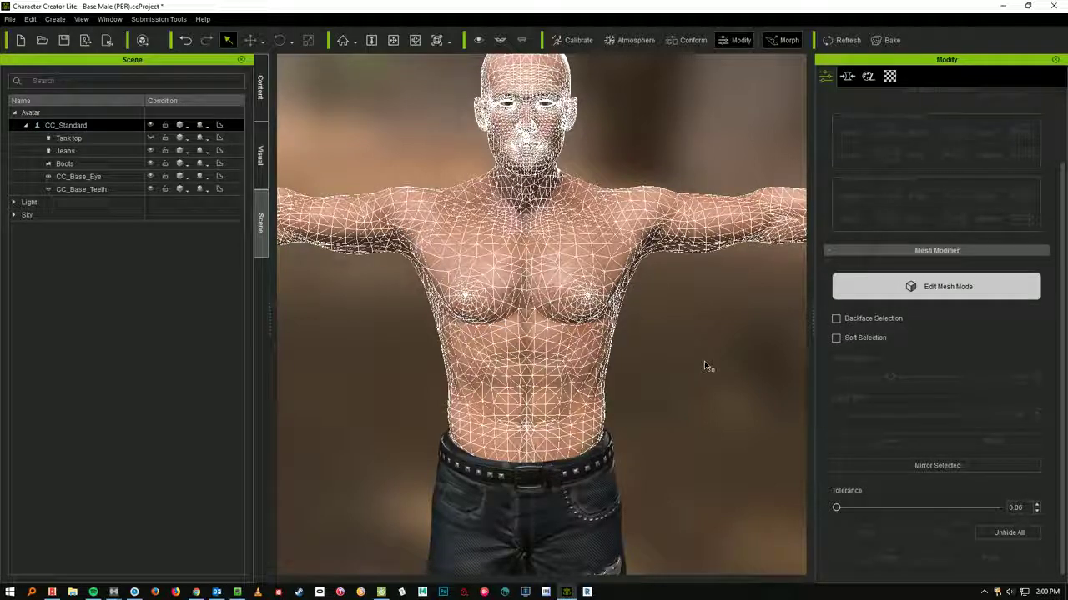
{"action": "left_click", "coordinate": [73, 138]}
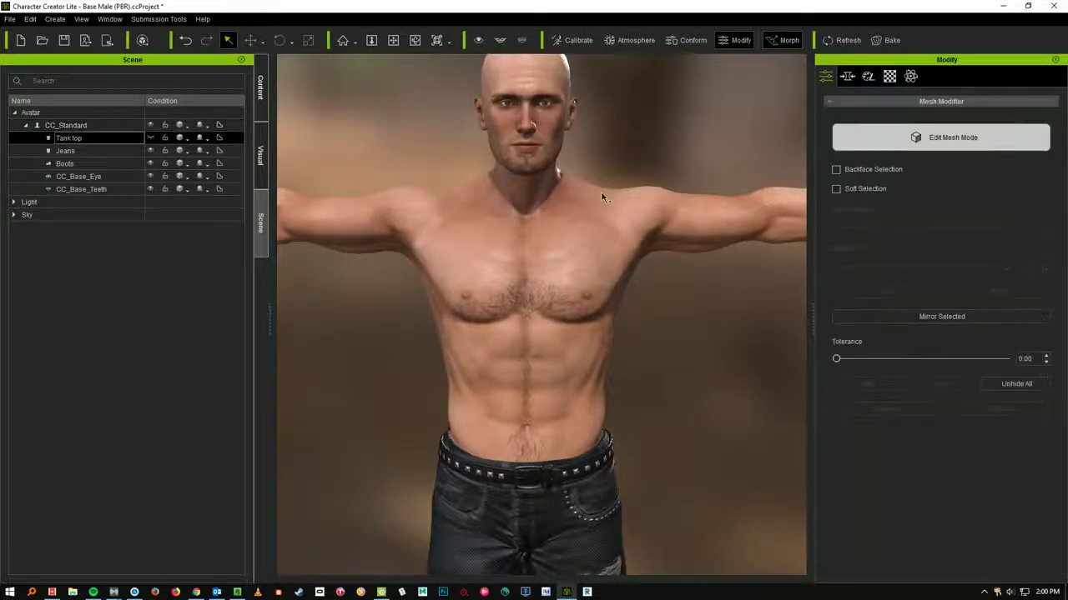
{"action": "right_click_drag", "start_coordinate": [557, 292], "coordinate": [425, 235]}
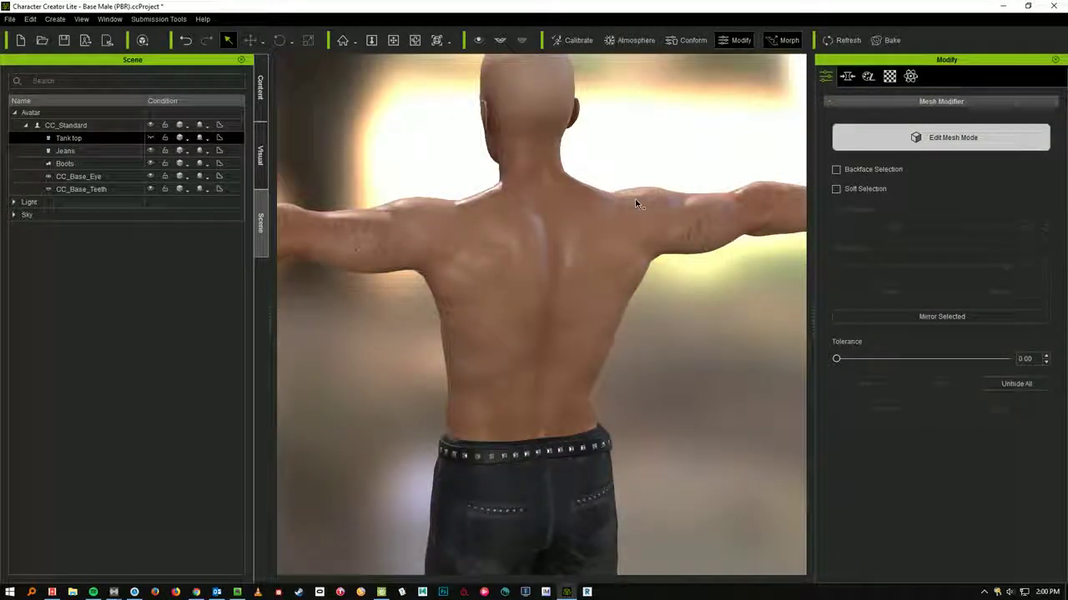